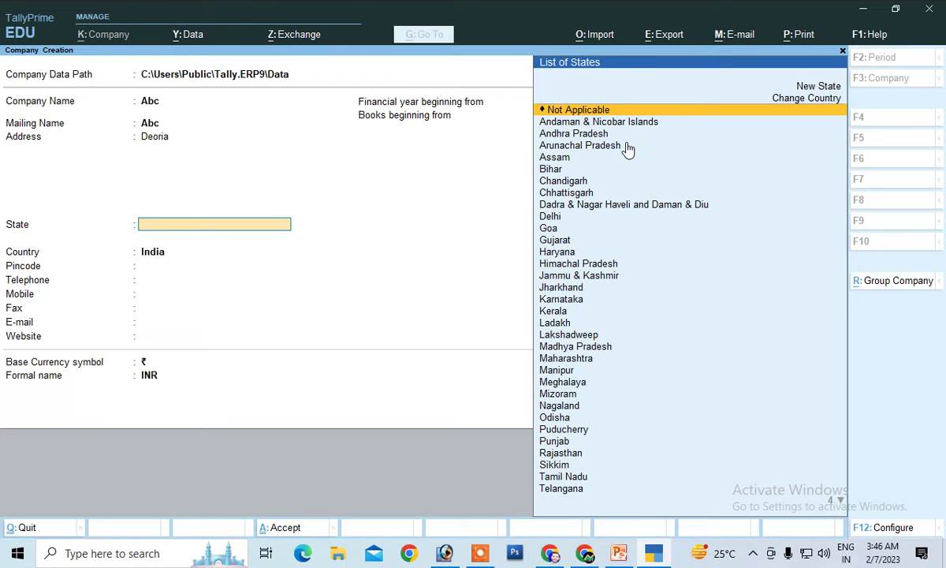
Set the company's state to Bihar and enter its pincode.
key("Down")
key("Down")
key("Down")
key("Down")
key("Down")
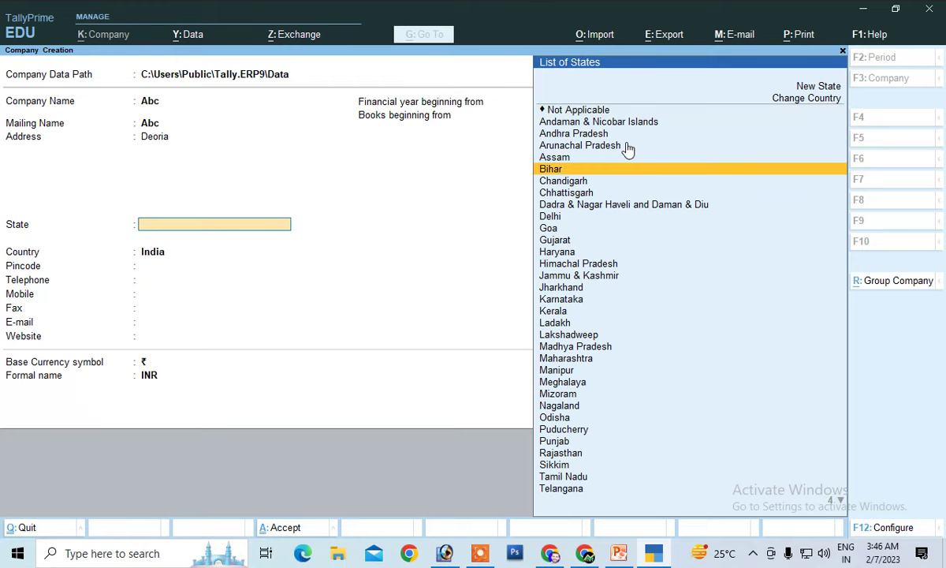
key("Return")
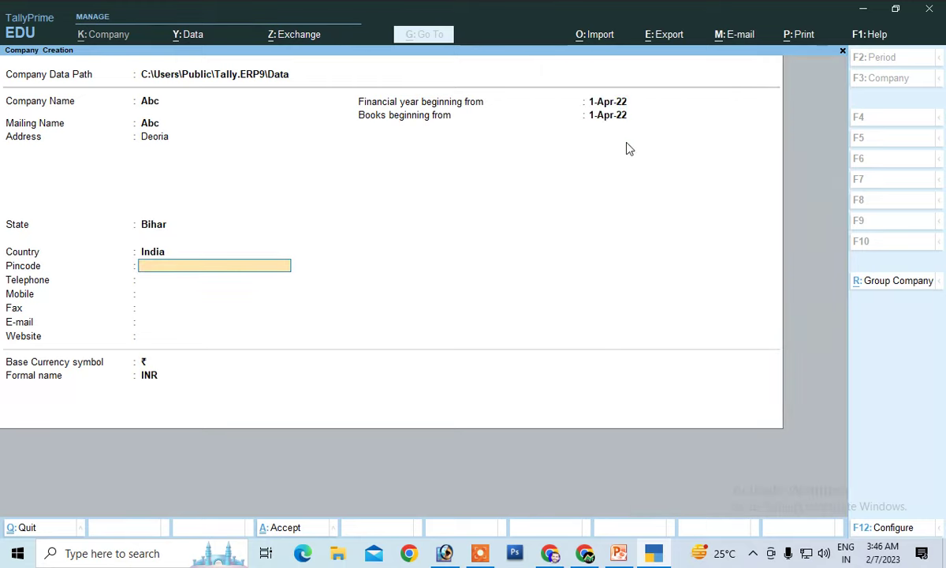
type("843125")
key("Return")
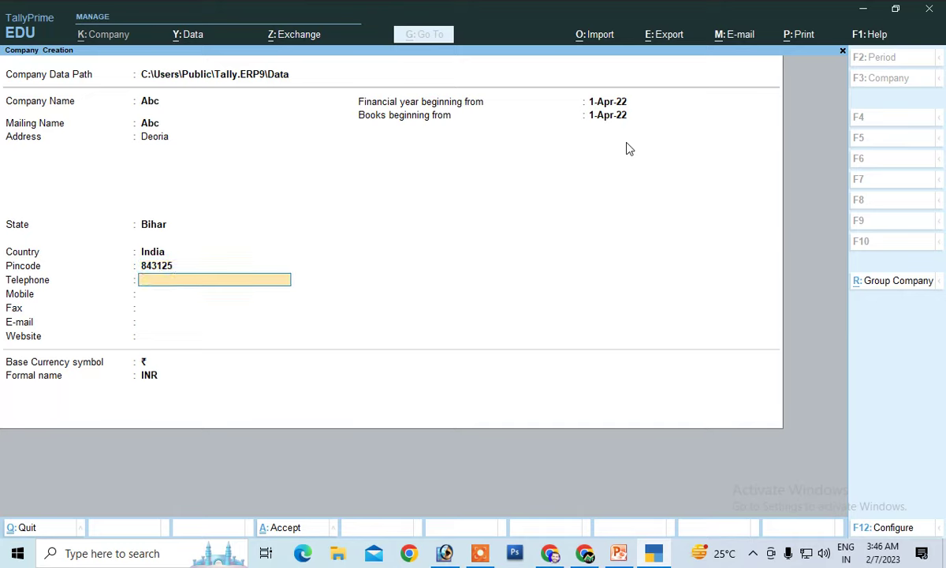
Leave the contact fields blank, keep 1-Apr-22 for the financial year and books start, and save the new company.
key("Return")
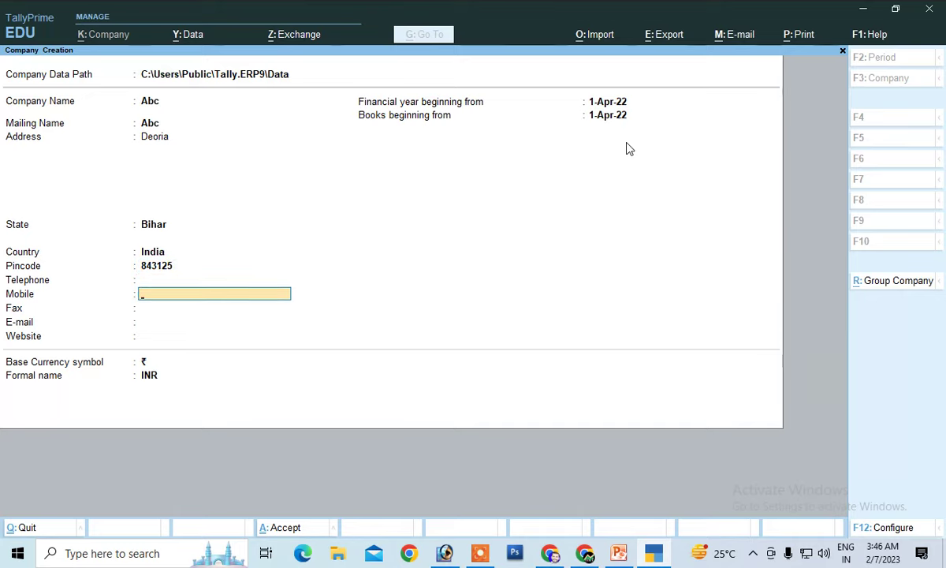
key("Return")
key("Return")
key("Return")
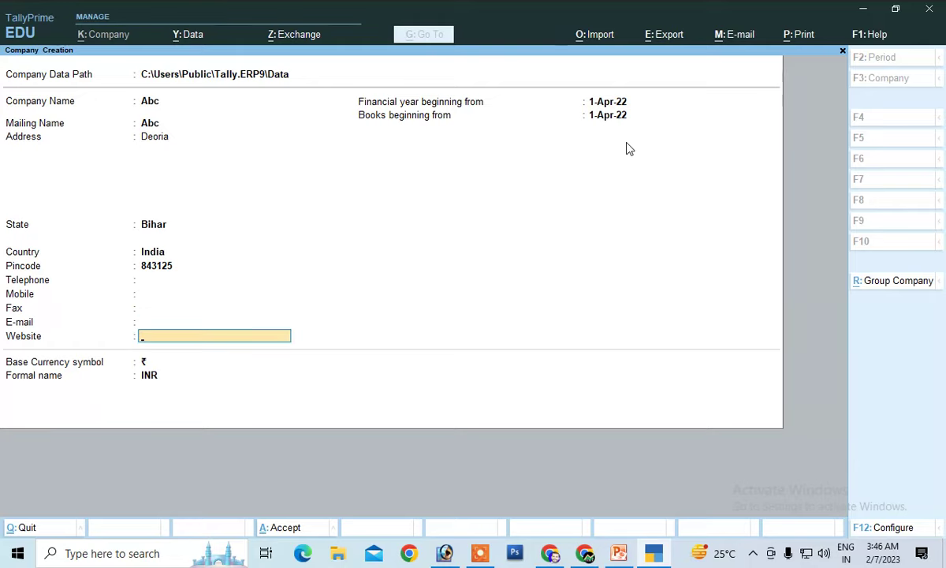
key("Return")
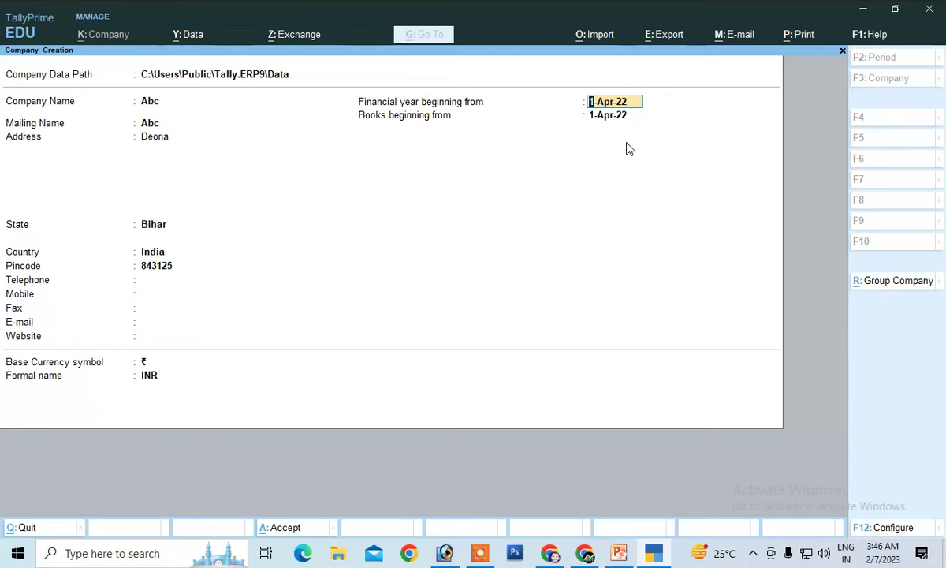
key("Return")
key("Return")
key("Return")
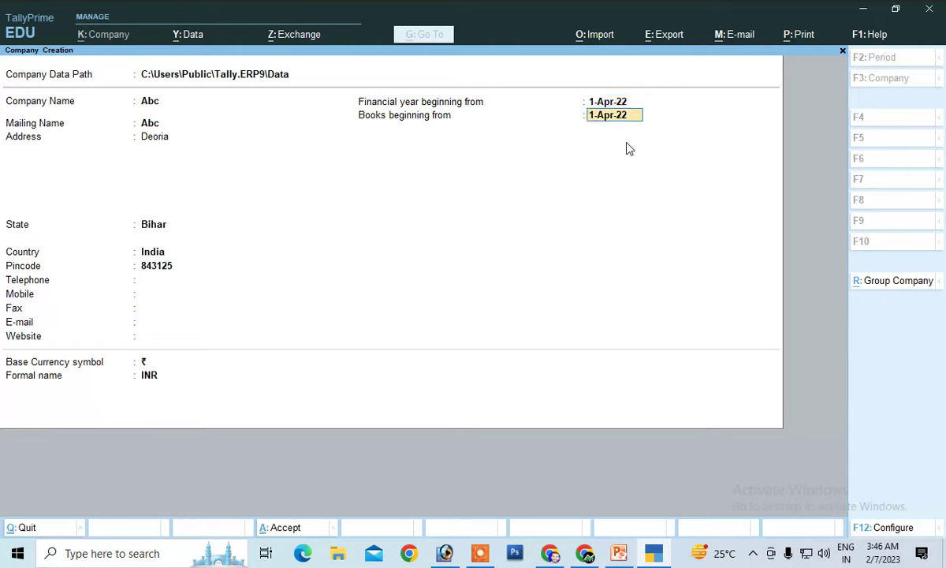
key("Return")
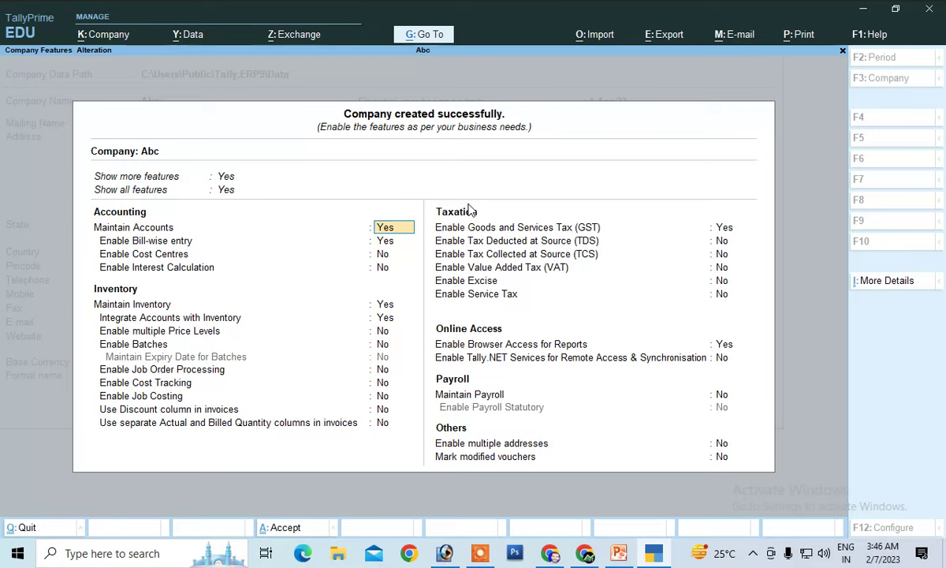
Keep the default accounting and inventory features and disable Goods and Services Tax (GST) for the company.
key("Return")
key("Return")
key("Return")
key("Return")
key("Return")
key("Return")
key("Return")
key("Return")
key("Return")
key("Return")
key("Return")
key("Return")
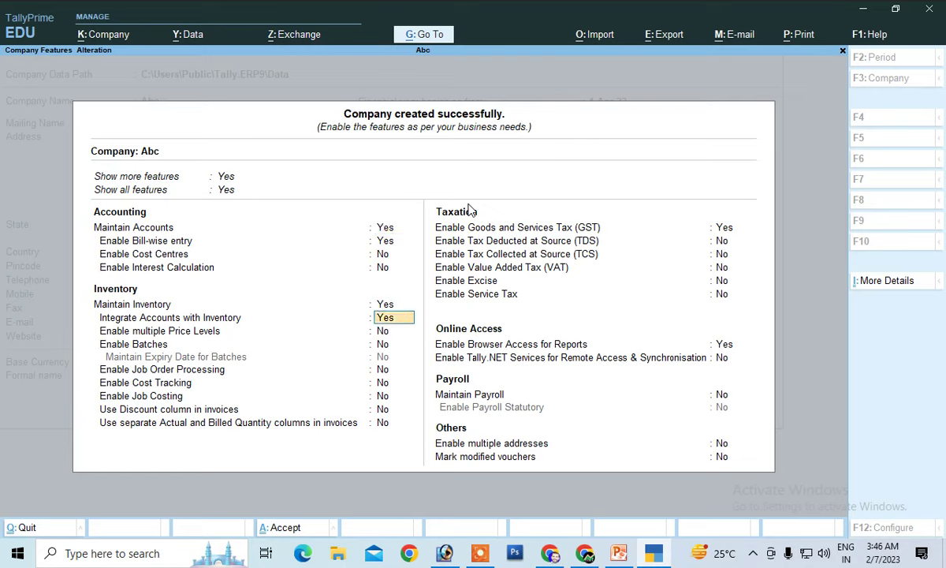
key("Return")
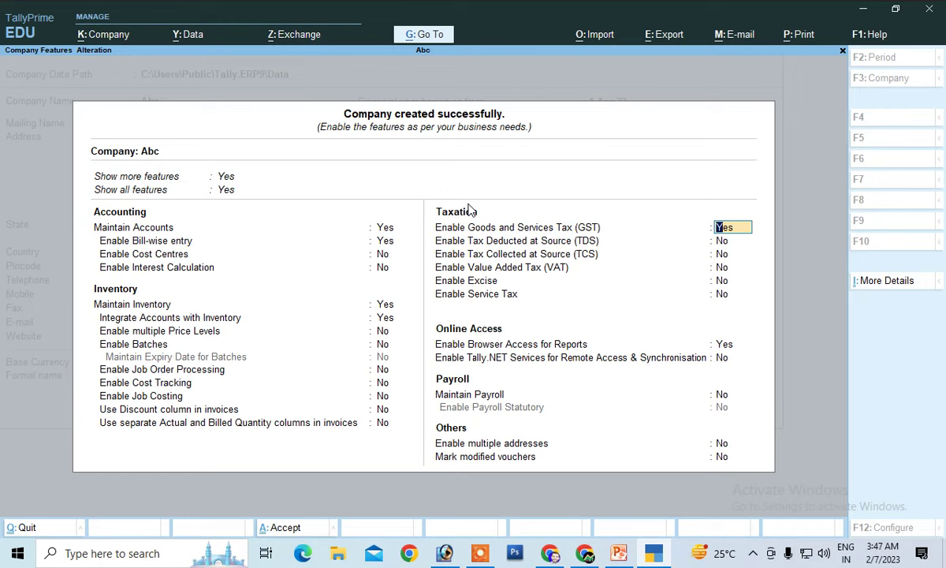
type("n")
key("Return")
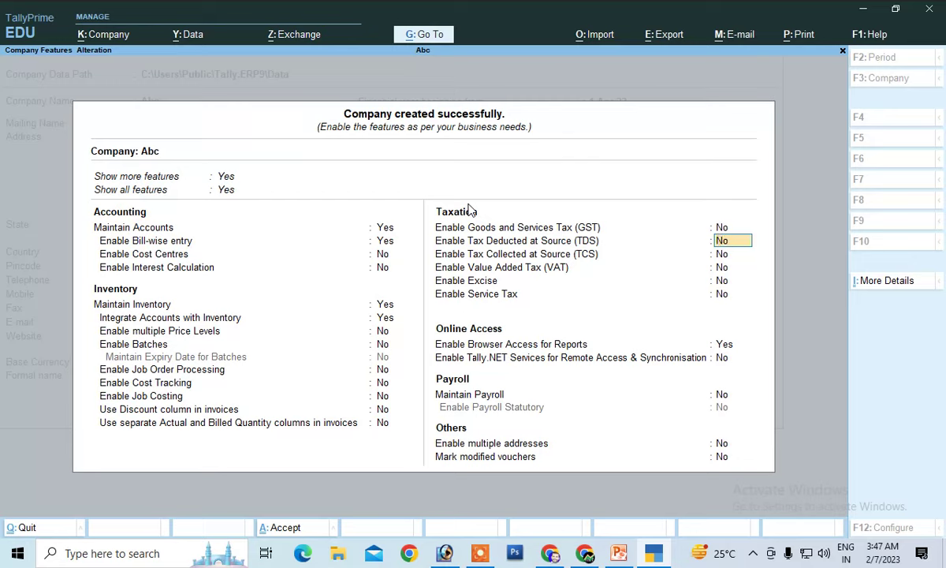
Enable Tax Deducted at Source (TDS) and enter the company's TAN registration number and tax deduction account number.
type("yes")
key("Return")
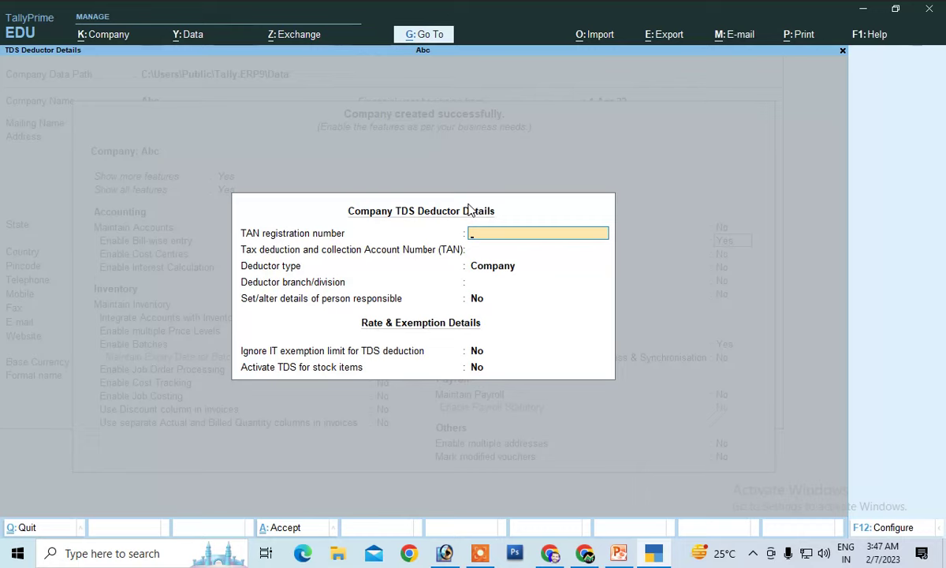
type("65487KLJL")
key("Return")
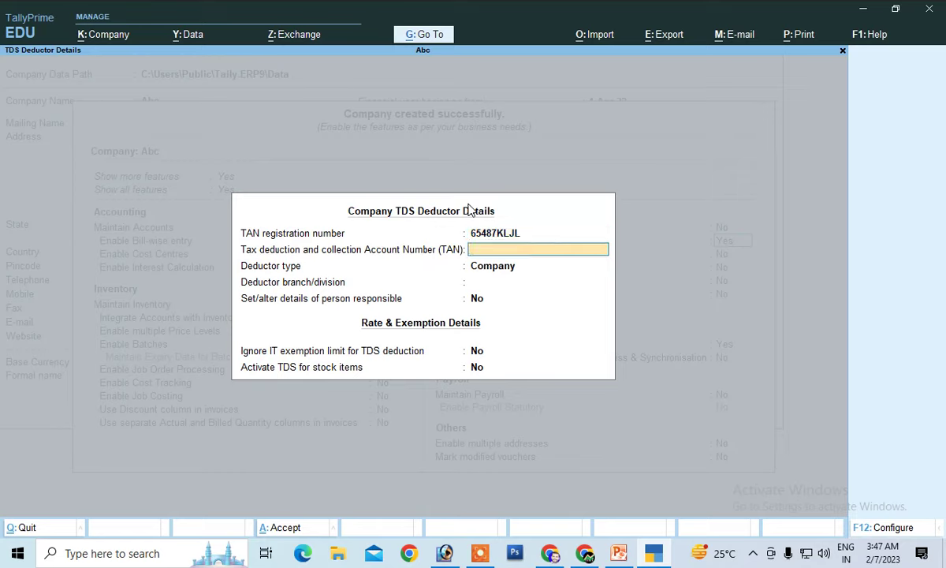
type("547878545")
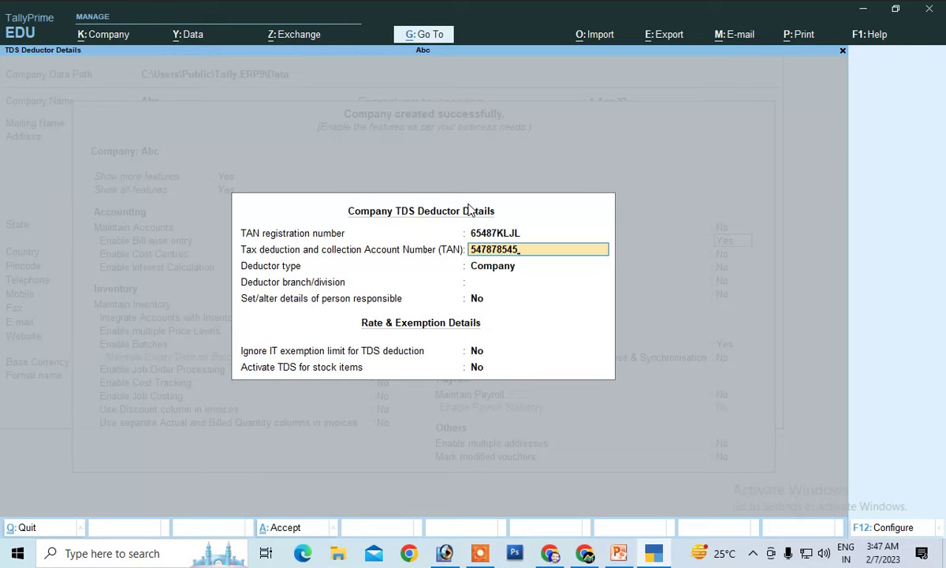
key("Return")
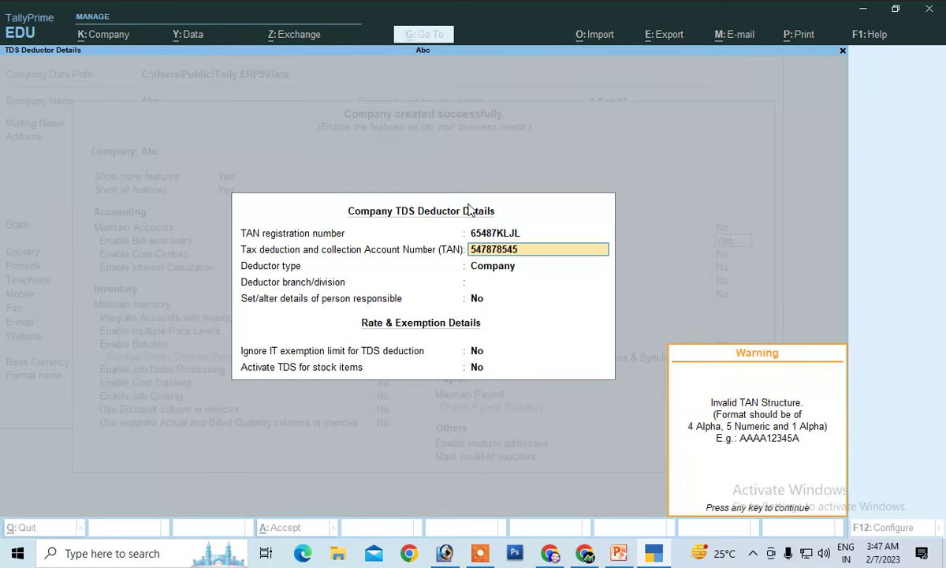
key("Return")
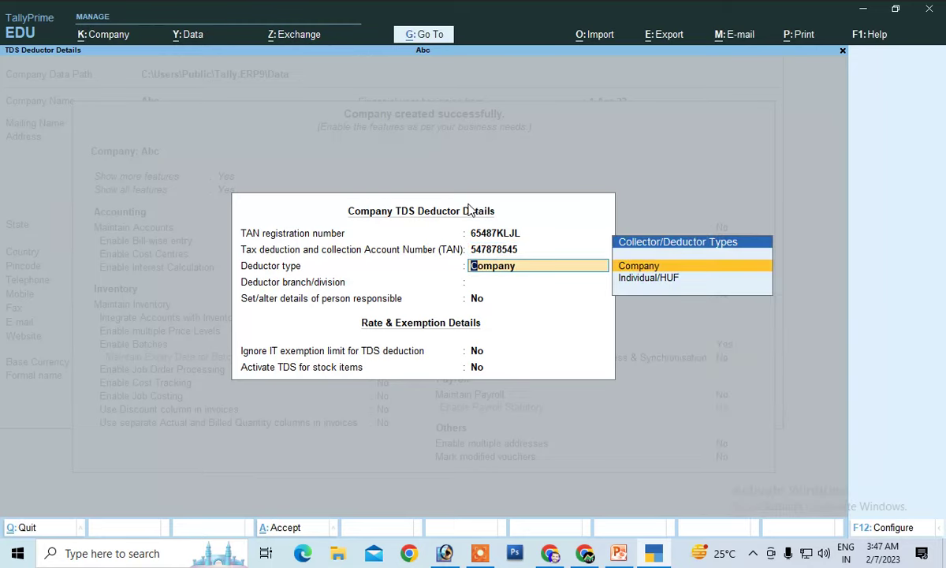
Keep Company as the deductor type, leave the remaining TDS deductor details at their defaults, and accept them.
key("Return")
key("Return")
key("Return")
key("Return")
key("Return")
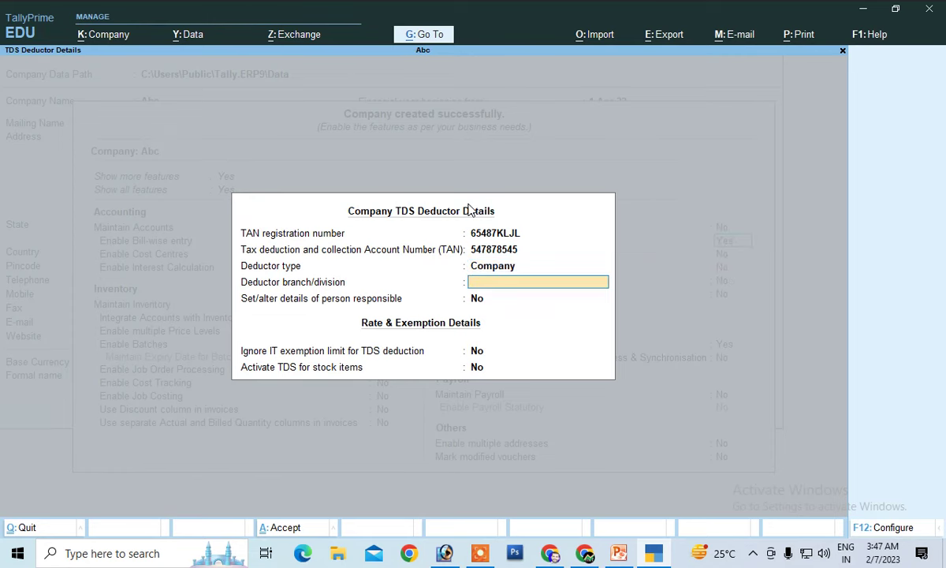
key("Return")
key("Return")
key("Return")
key("Return")
key("Return")
Leave the remaining taxation and other company features at their defaults and save the feature settings.
key("Return")
key("Return")
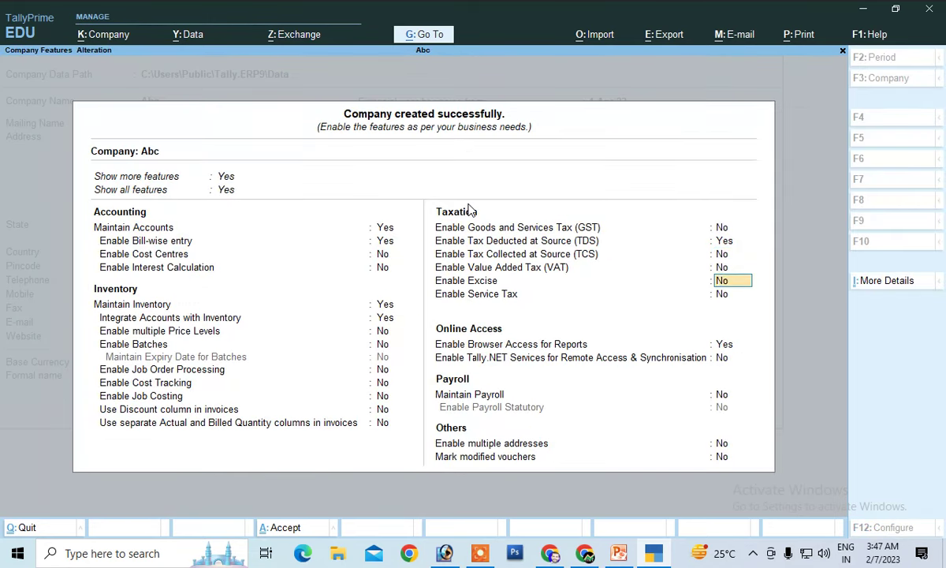
key("Return")
key("Return")
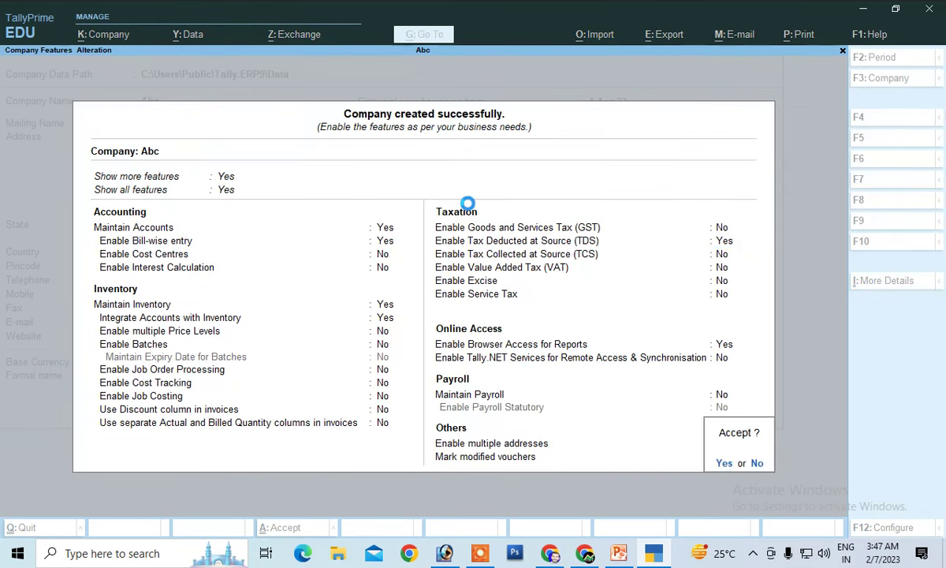
key("Return")
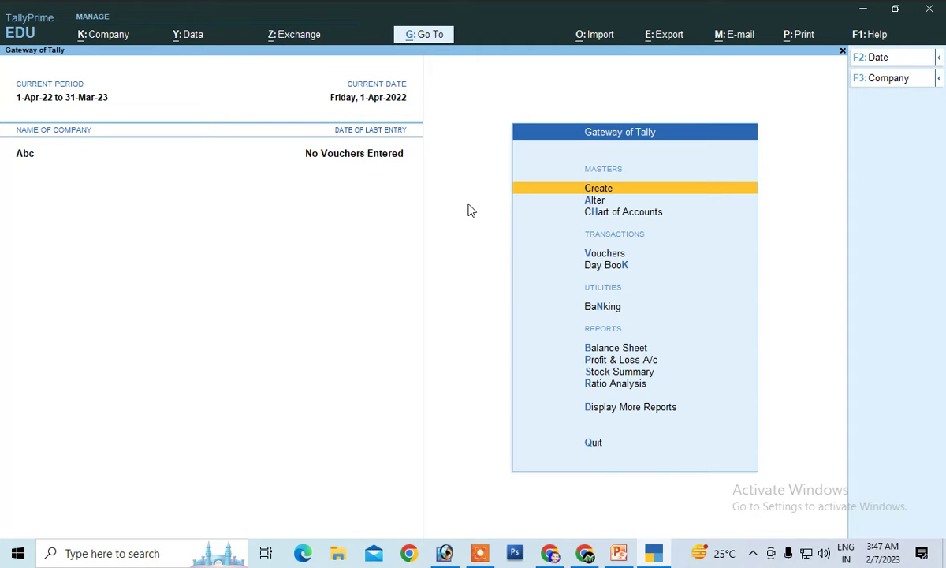
Start a new ledger master named Purchase without an alias.
key("Return")
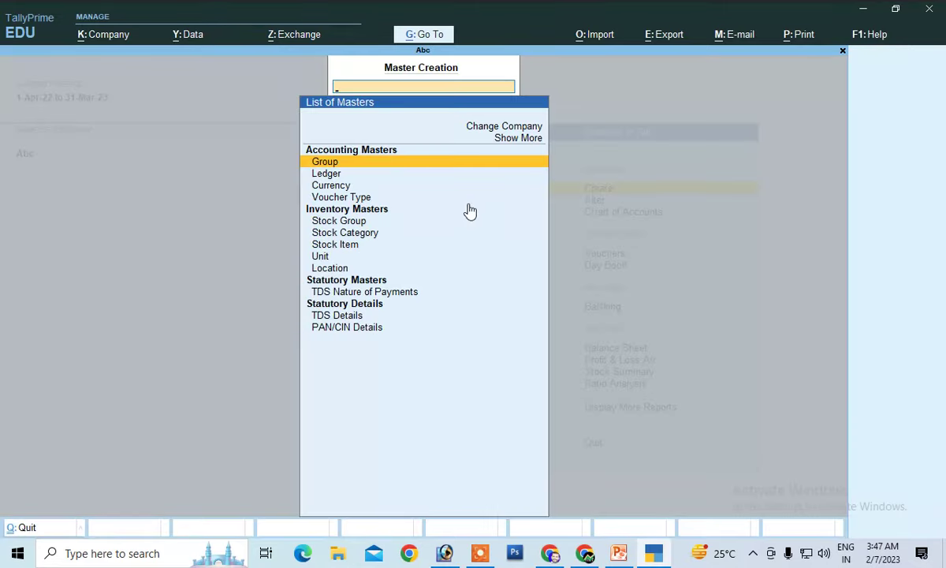
key("Down")
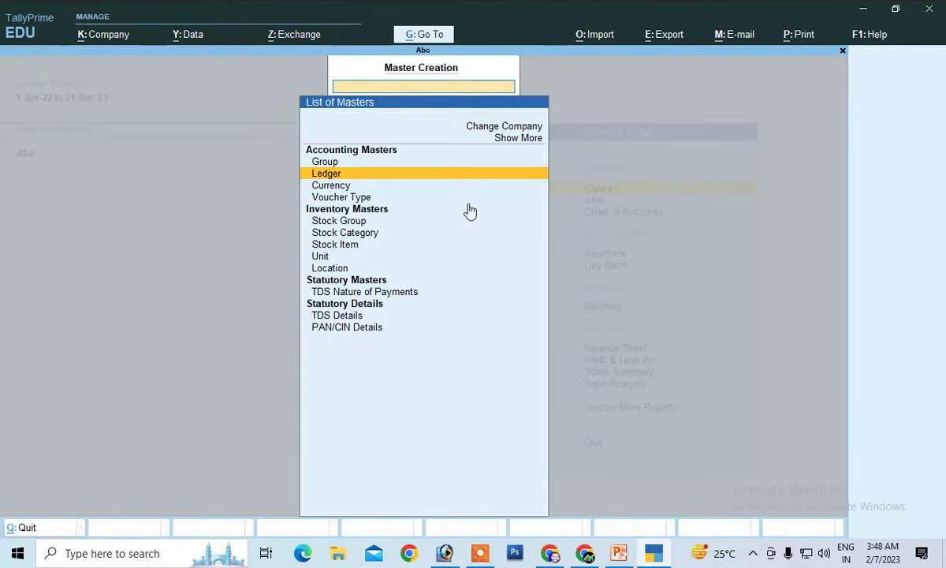
key("Return")
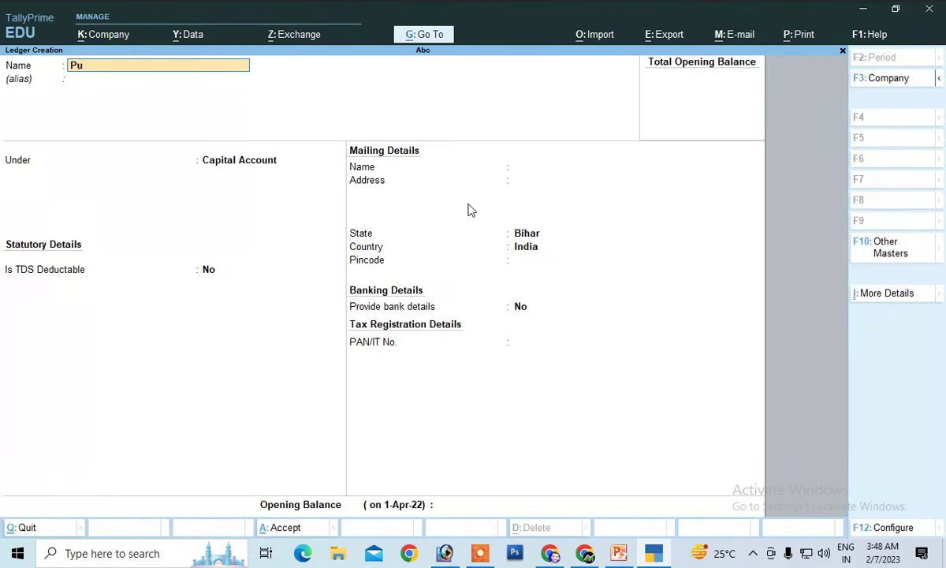
type("Purchase")
key("Return")
key("Return")
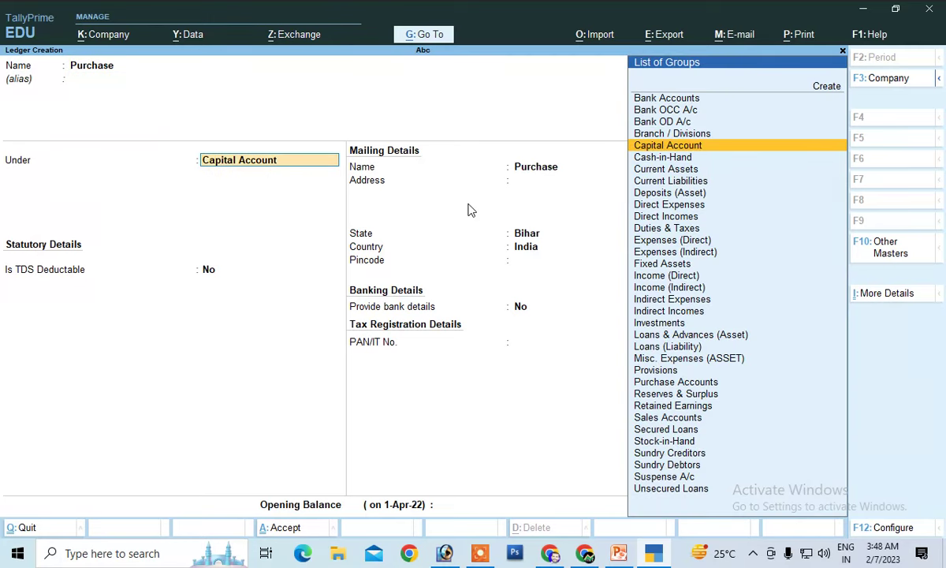
Place the Purchase ledger under the Purchase Accounts group.
key("Down")
key("Down")
key("Down")
key("Down")
key("Down")
key("Down")
key("Down")
key("Down")
key("Down")
key("Down")
key("Down")
key("Down")
key("Down")
key("Down")
key("Down")
key("Down")
key("Down")
key("Down")
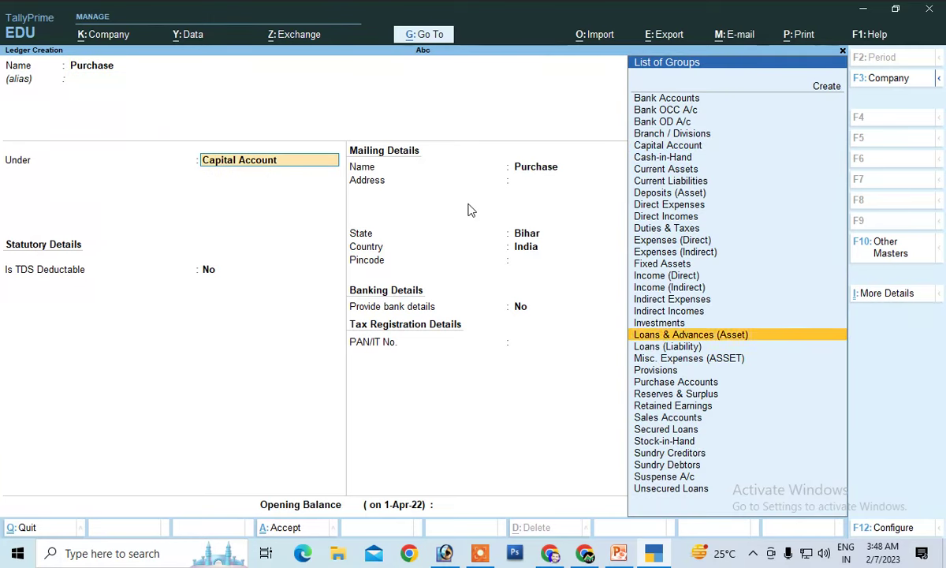
key("Down")
key("Down")
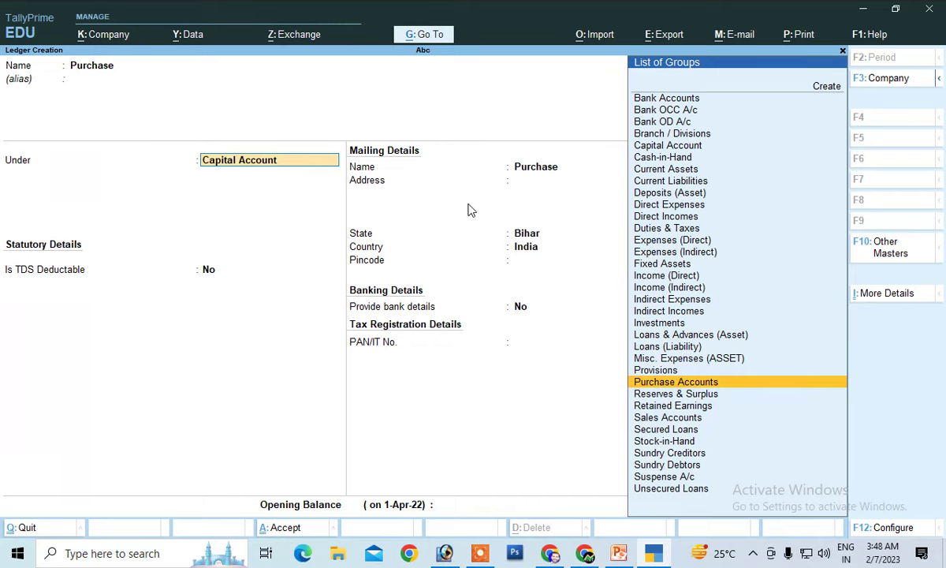
key("Return")
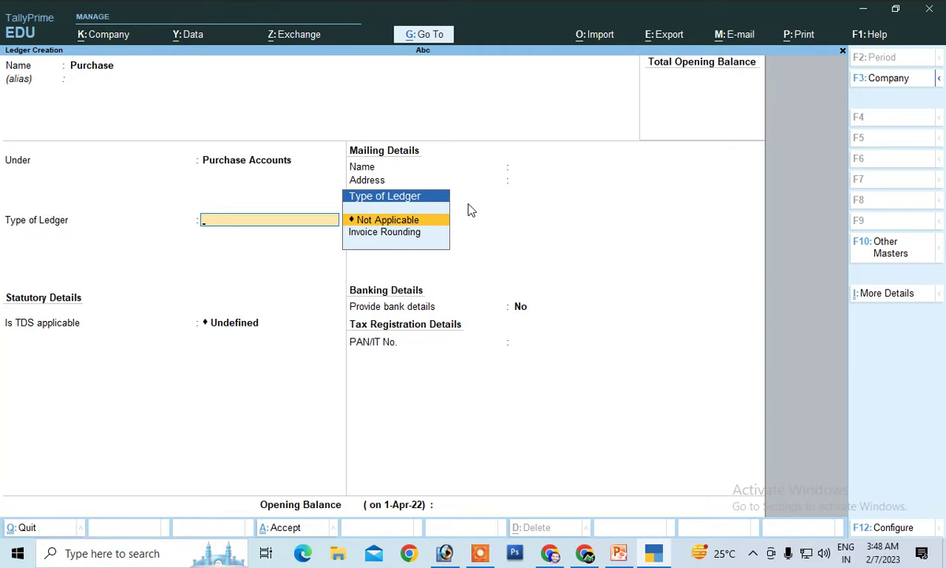
Set the Purchase ledger's type to Not Applicable and its TDS applicability to Applicable.
key("Return")
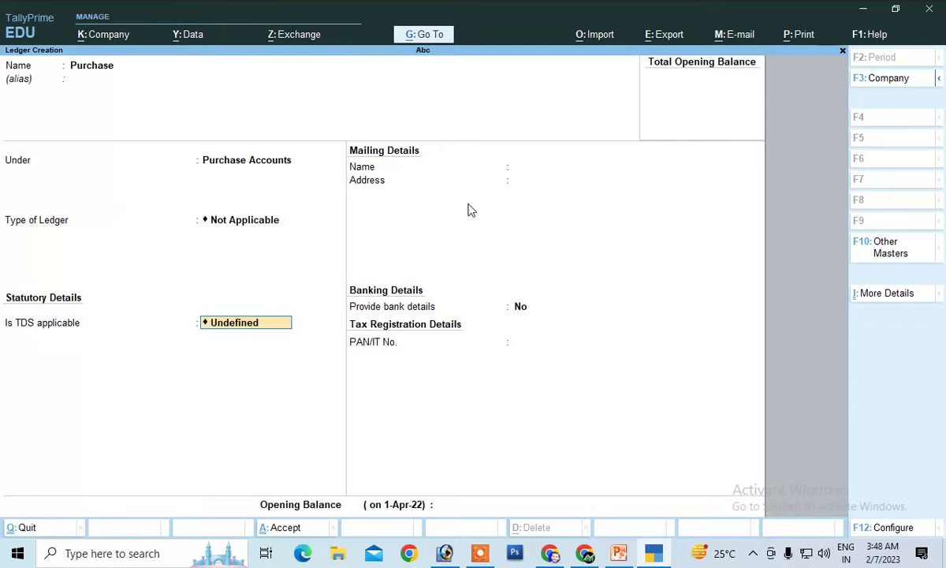
key("BackSpace")
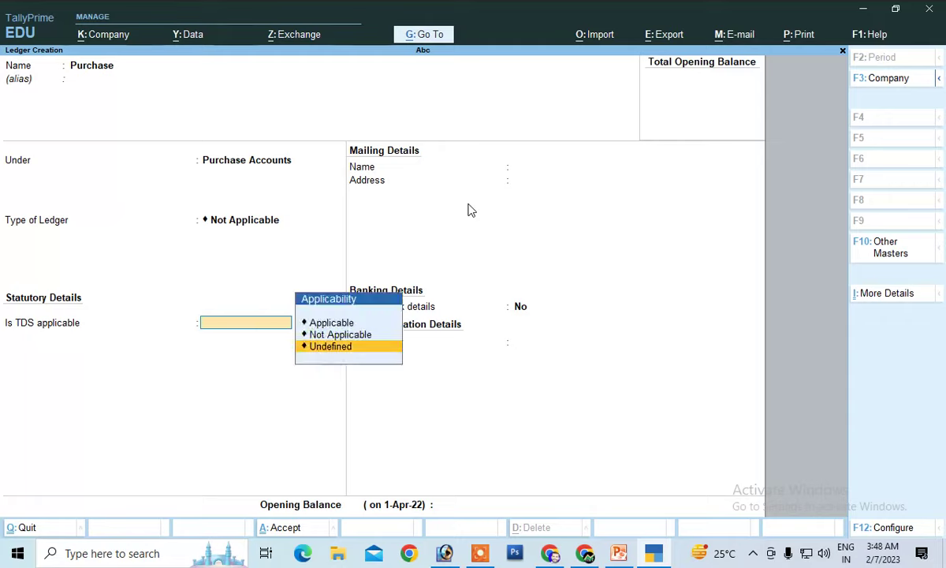
key("Up")
key("Up")
key("Return")
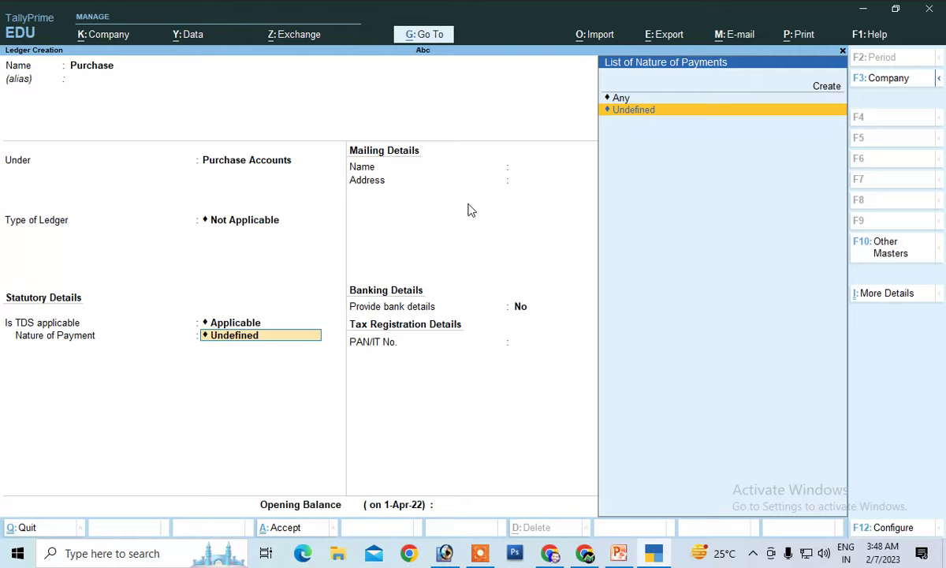
Start a new TDS nature of payment named Tds with section 206, leaving the payment and remittance codes blank.
left_click(820, 87)
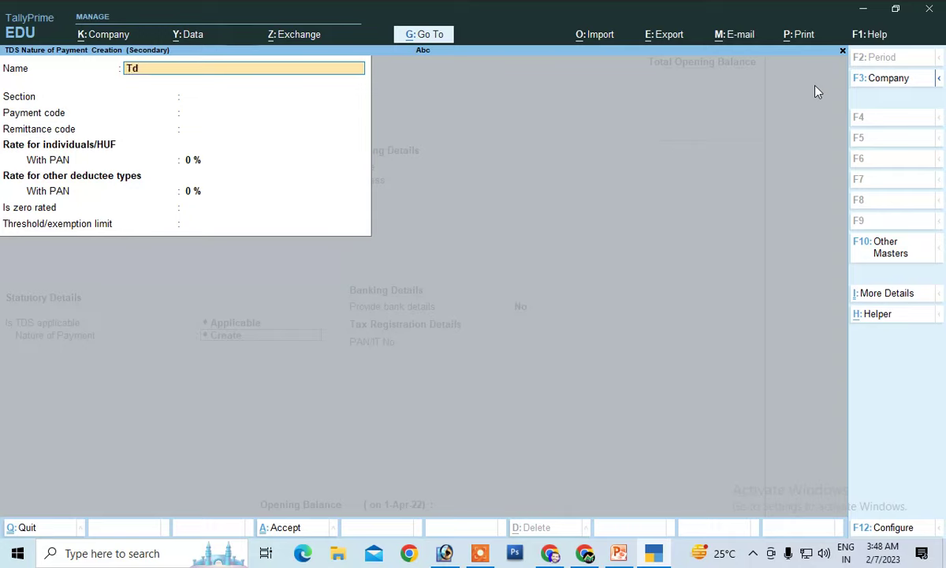
key("Return")
key("Return")
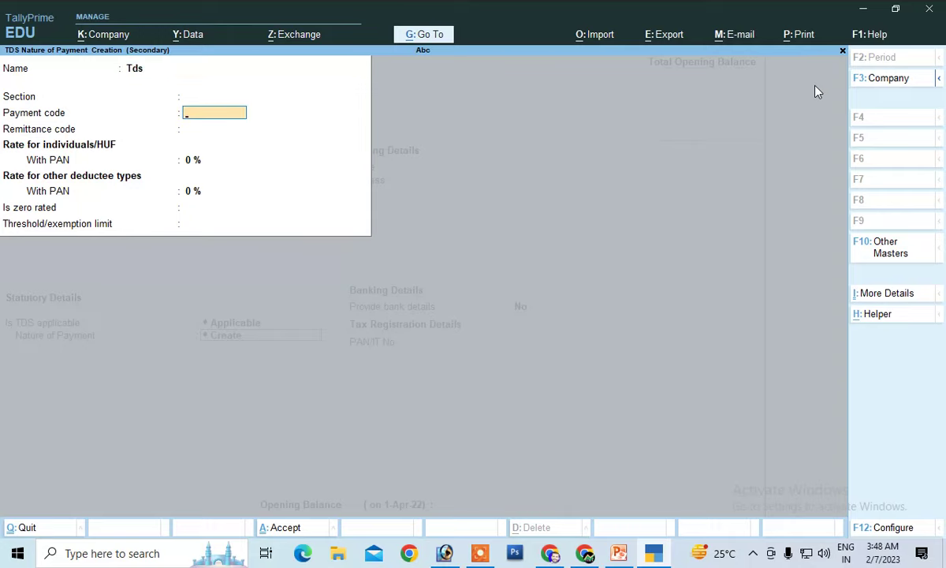
key("BackSpace")
type("206")
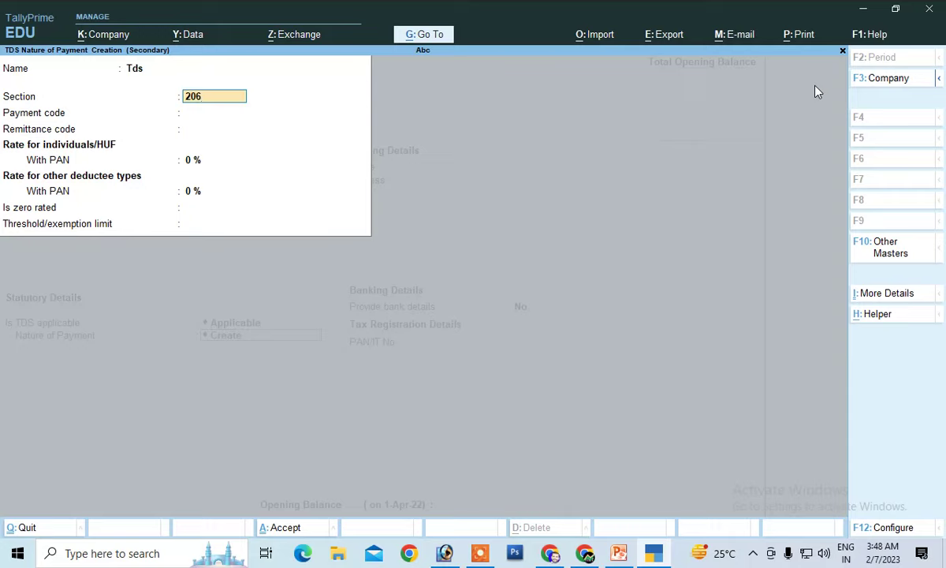
key("Return")
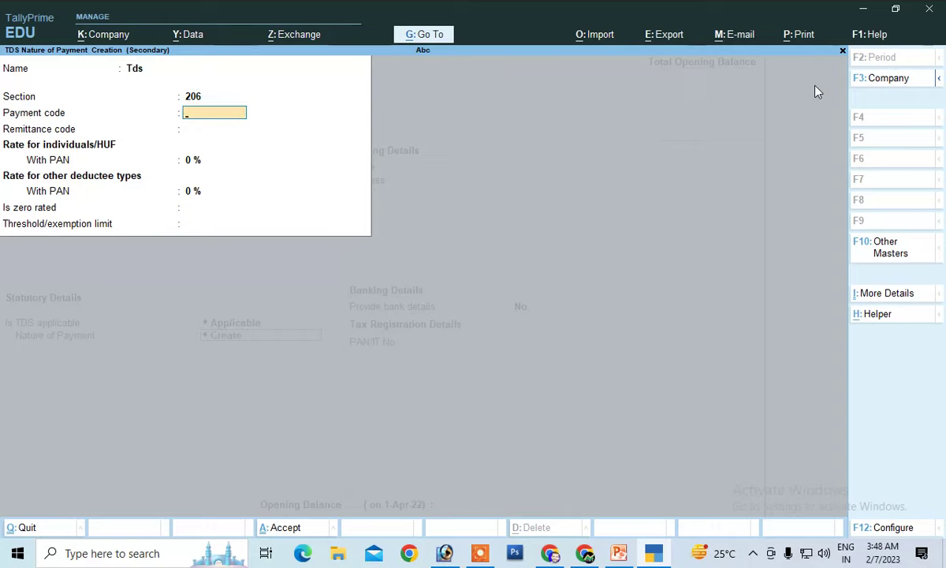
key("Return")
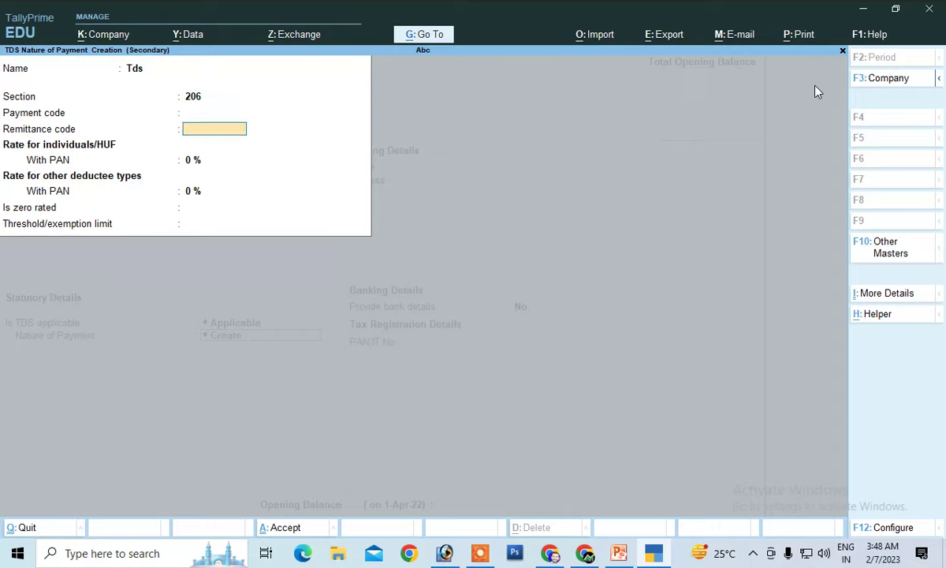
key("Return")
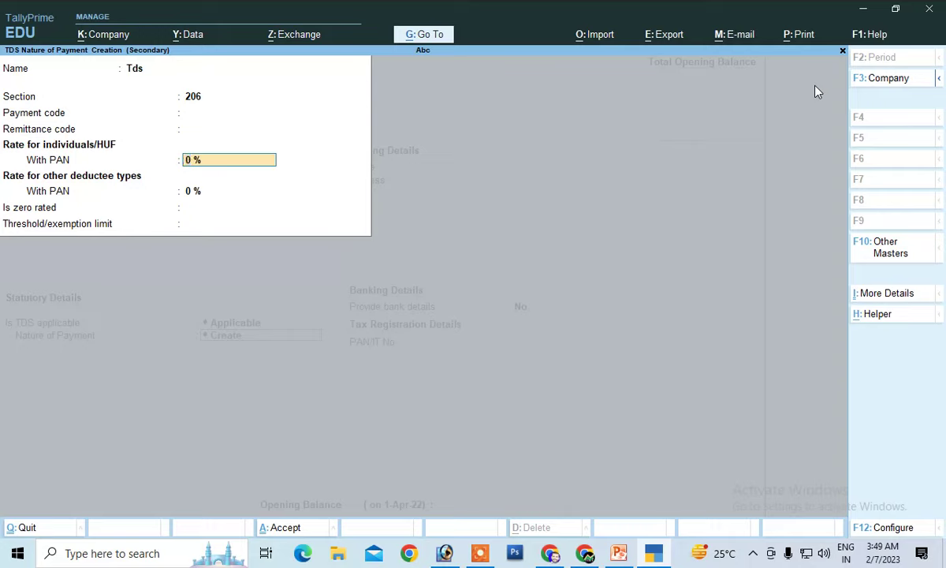
Set the with-PAN rates for individuals/HUF and other deductee types to 5% and save the nature of payment without a threshold limit.
type("5")
key("Return")
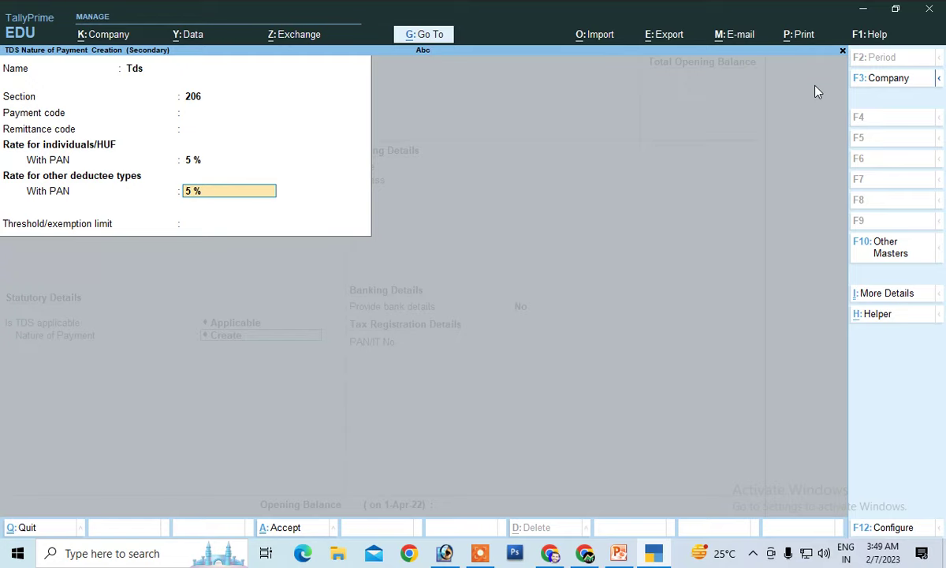
key("Return")
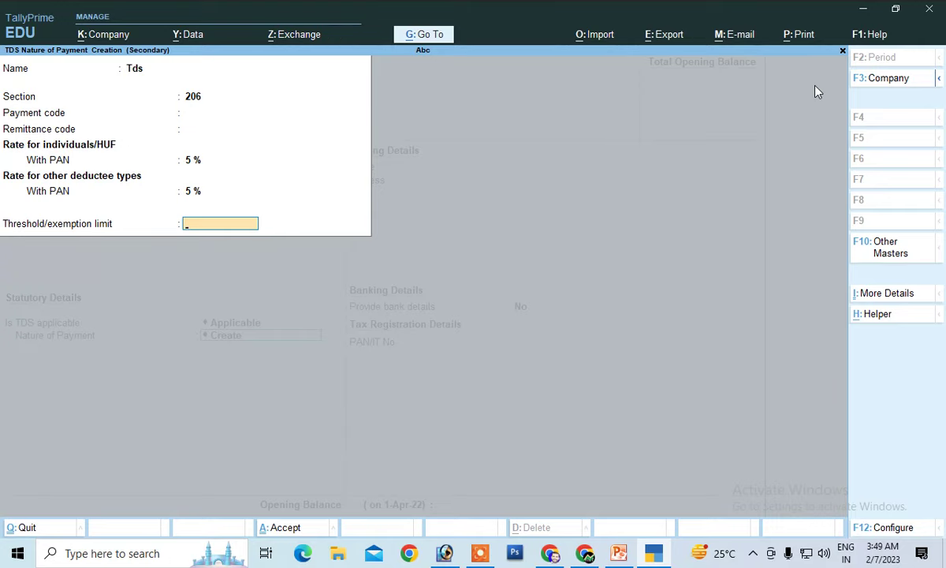
key("Return")
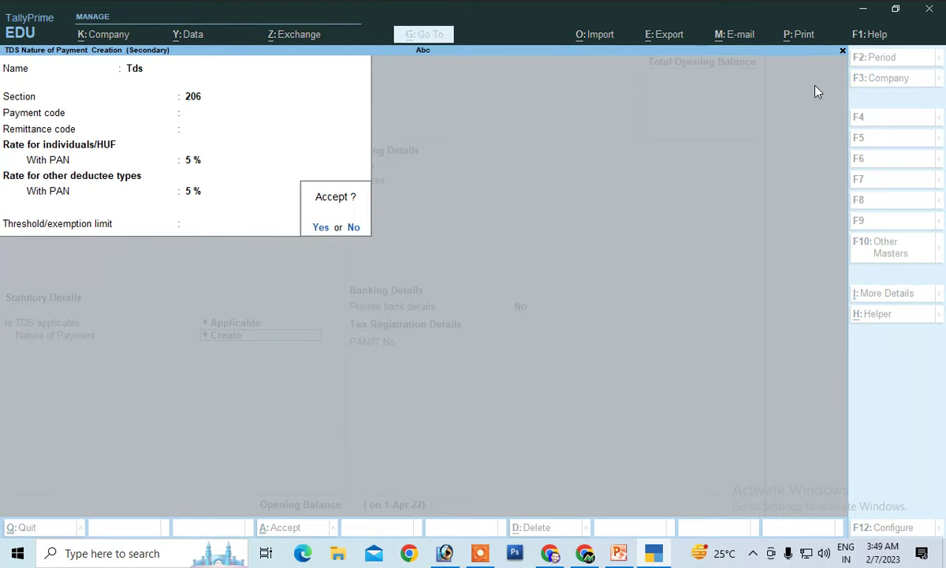
key("Return")
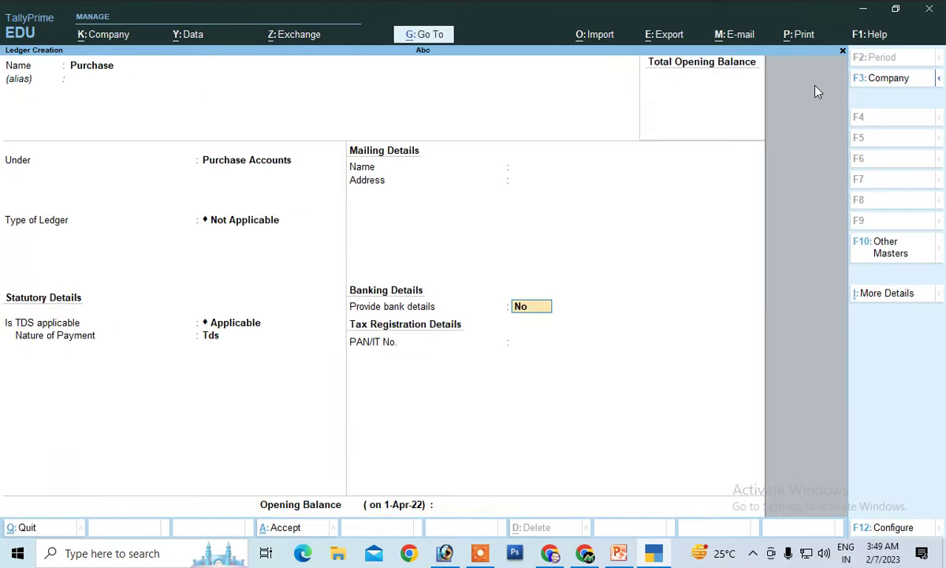
Leave the Purchase ledger's bank and PAN details at their defaults and save the ledger.
key("Return")
key("Return")
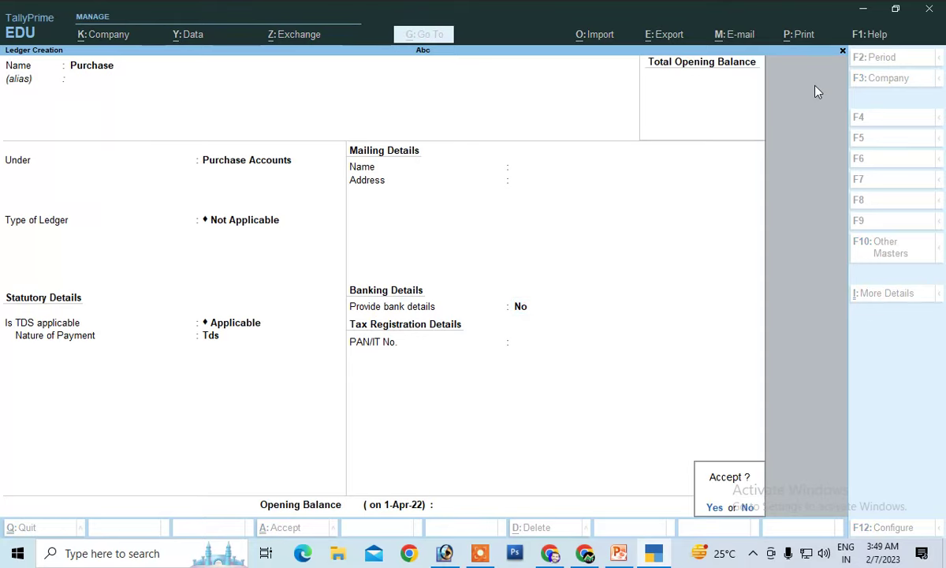
key("Return")
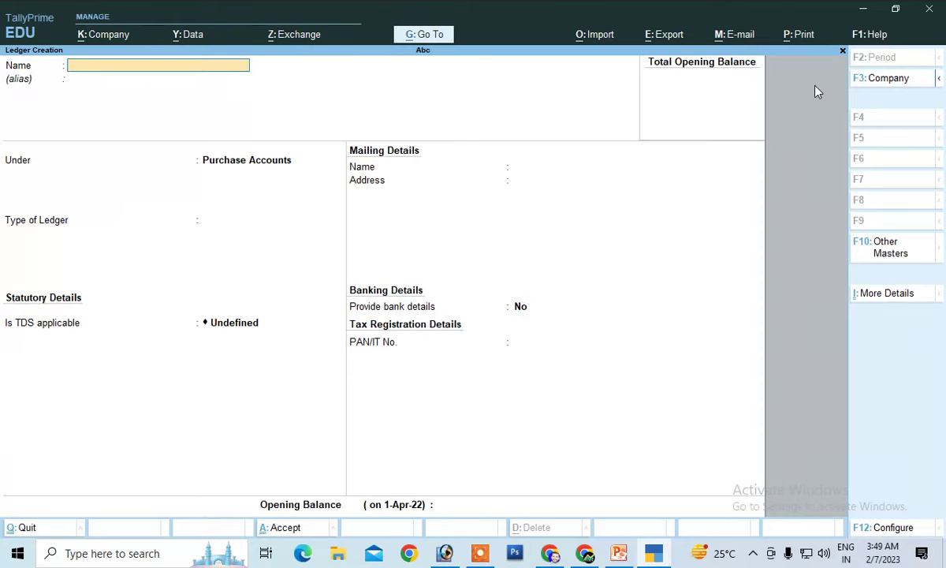
Start a ledger named Tds without an alias and place it under the Duties & Taxes group.
type("Tds")
key("Return")
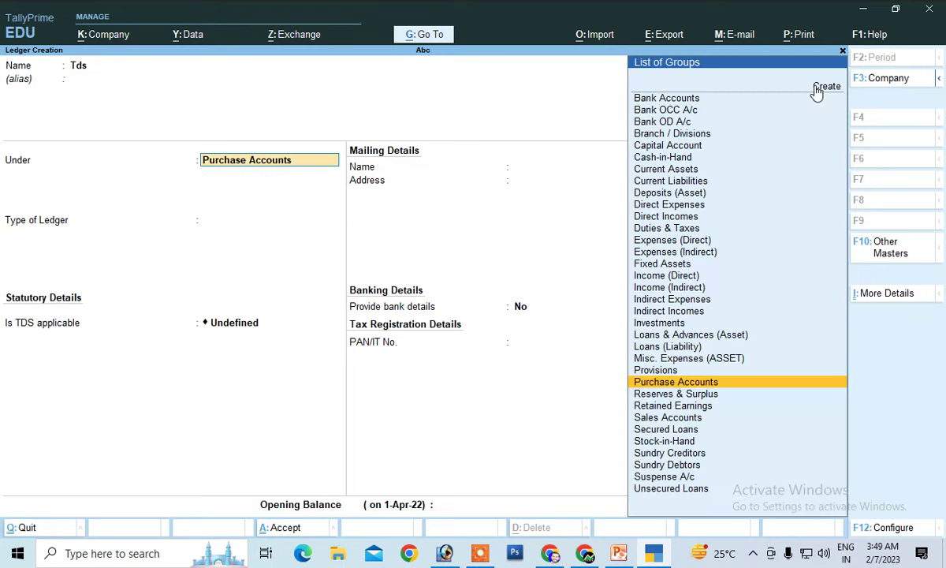
type("D")
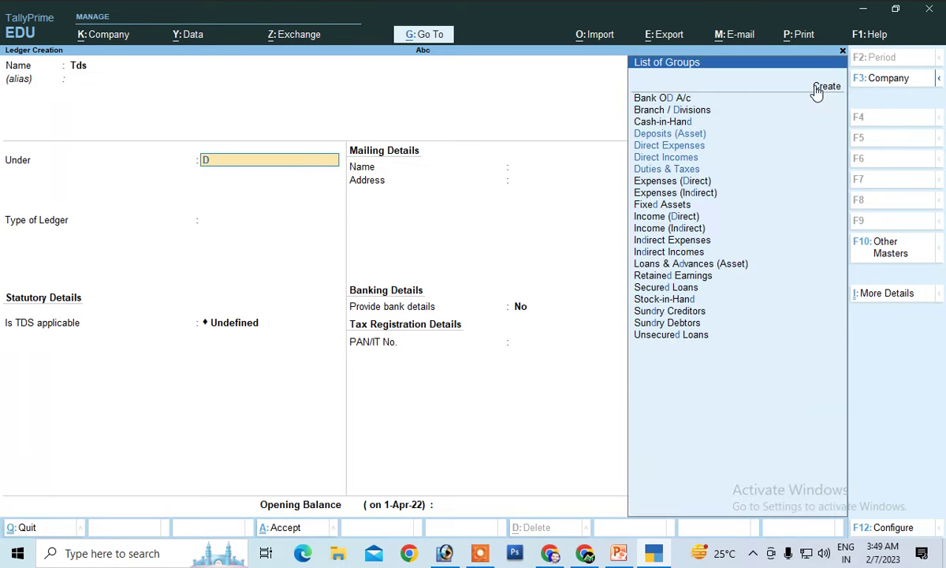
key("Down")
key("Down")
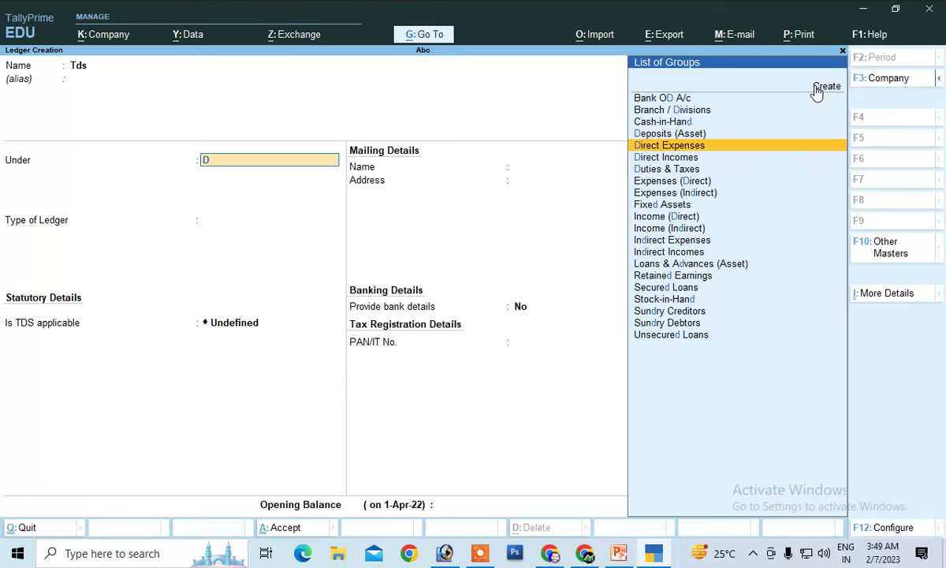
key("Down")
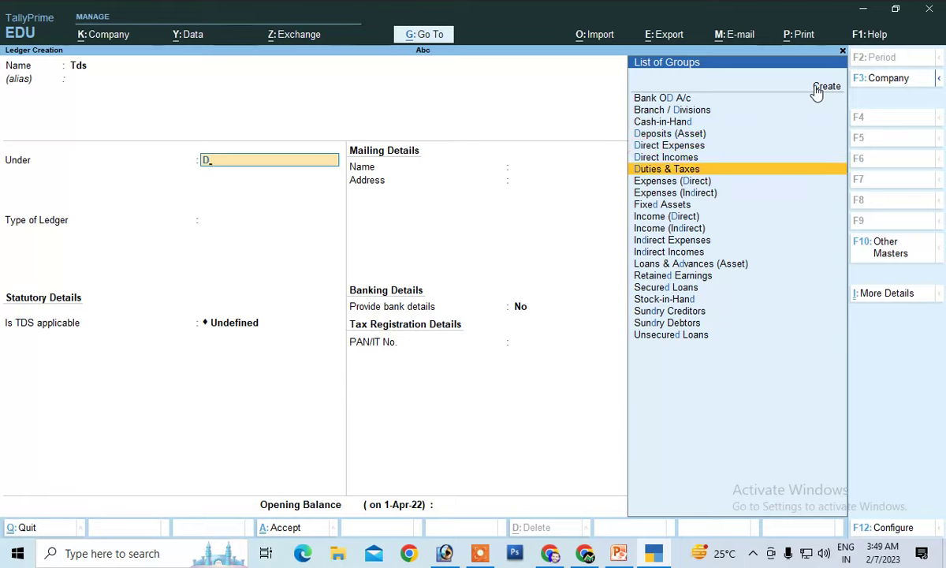
key("Return")
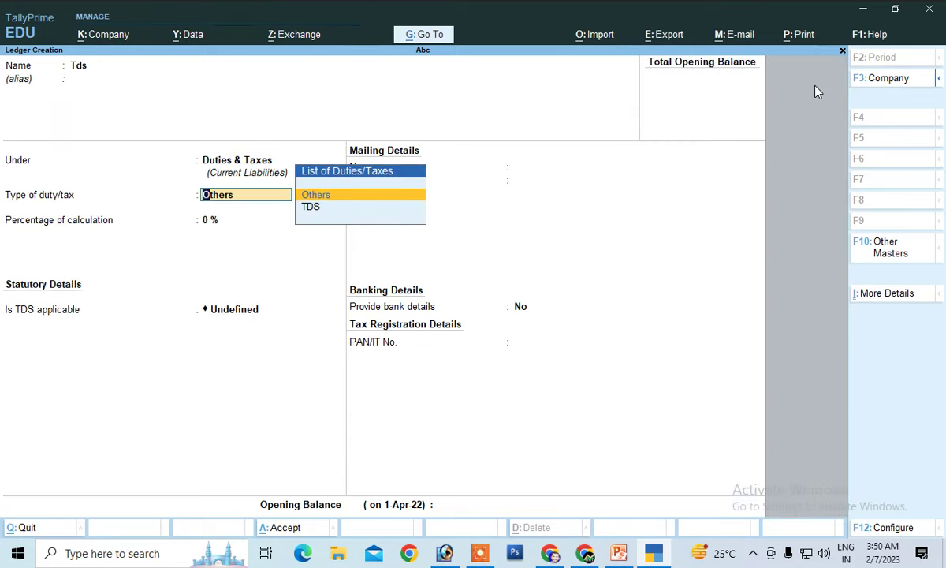
Set the Tds ledger's duty type to TDS and its nature of payment to Tds, and save it without bank details.
key("Down")
key("Return")
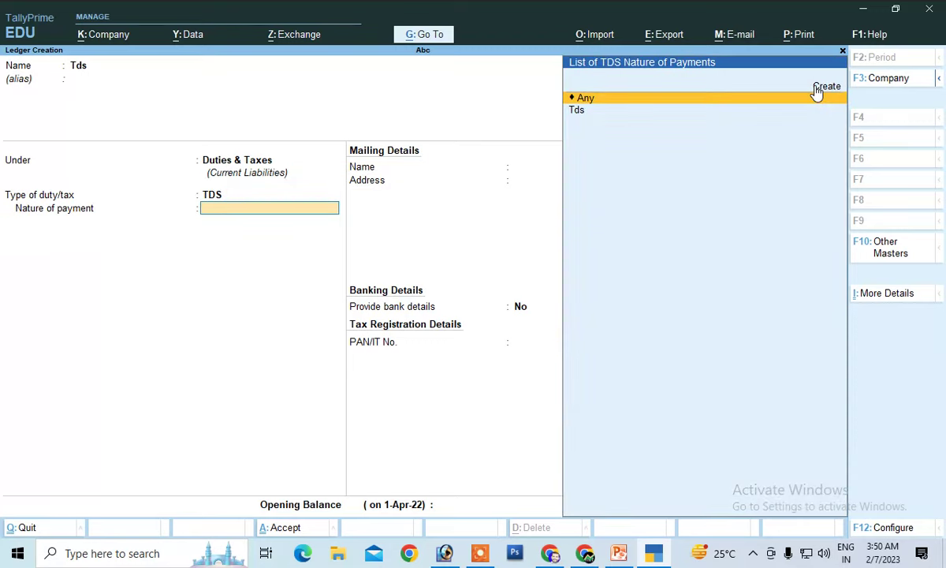
key("Down")
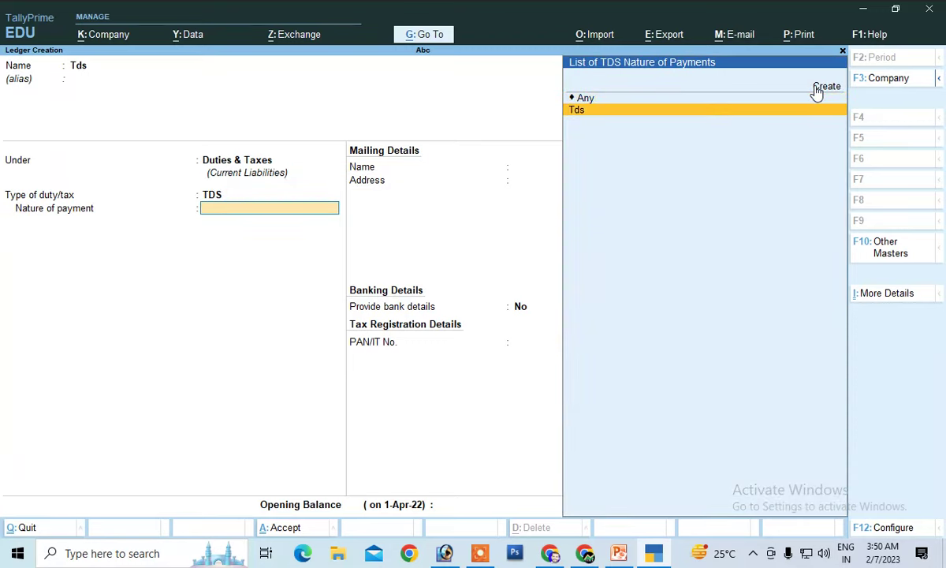
key("Return")
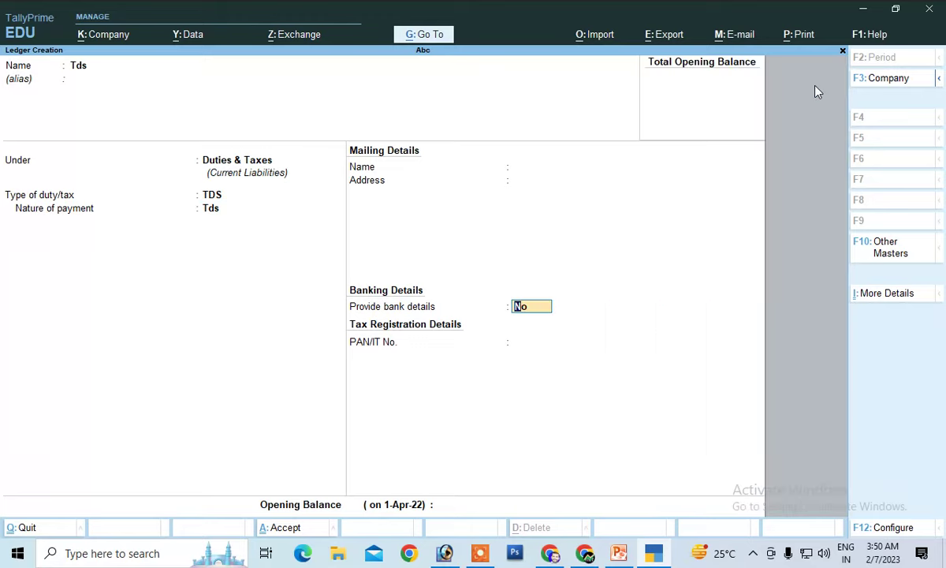
key("Return")
key("Return")
key("Return")
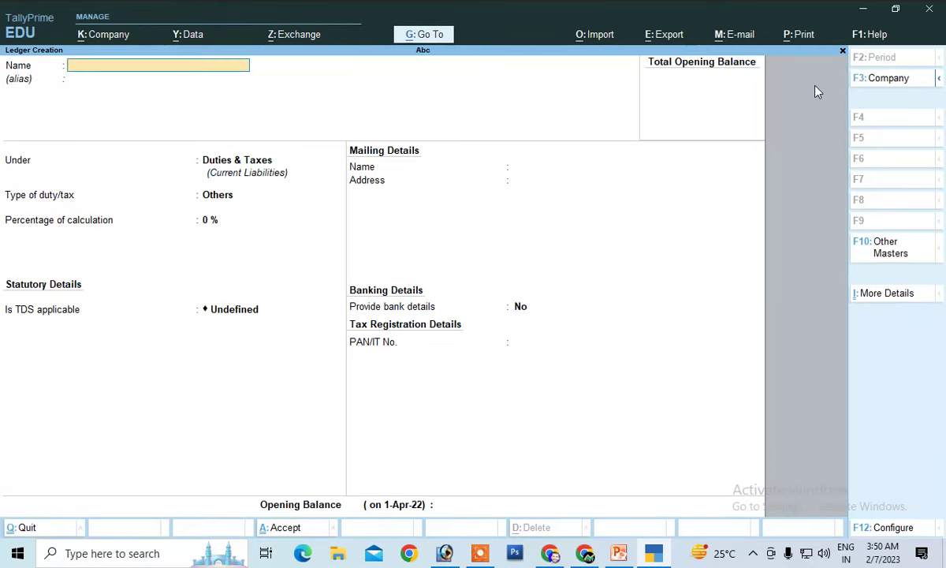
Start a party ledger with the supplier's name and place it under the Sundry Creditors group.
type("Rahul")
key("Return")
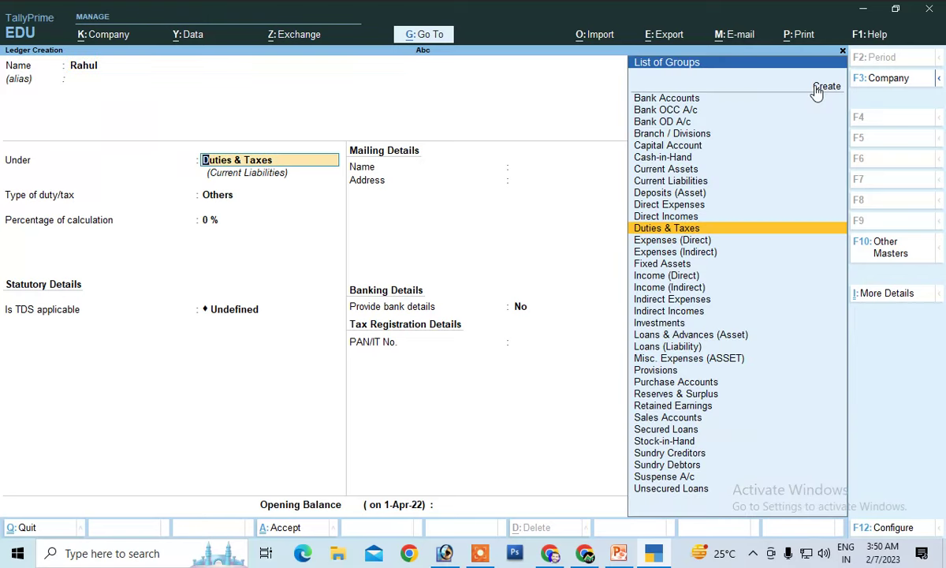
type("S")
key("Down")
key("Down")
key("Down")
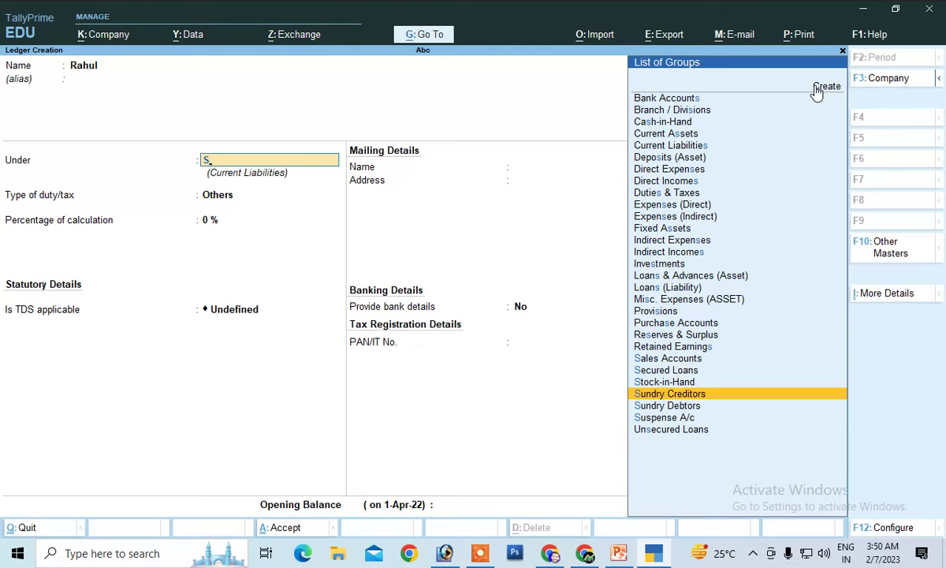
key("Return")
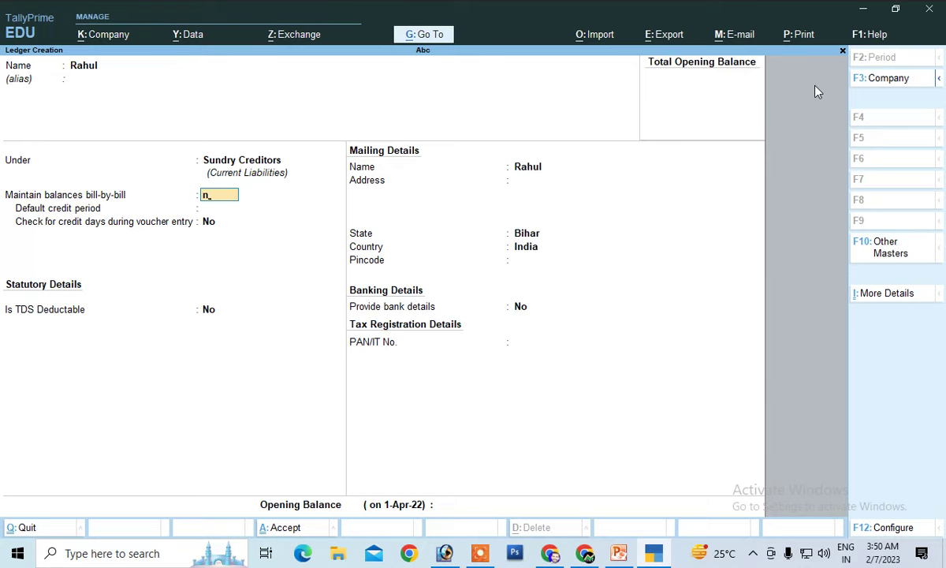
Turn off bill-by-bill balances for the supplier ledger and mark it as TDS deductable.
key("Return")
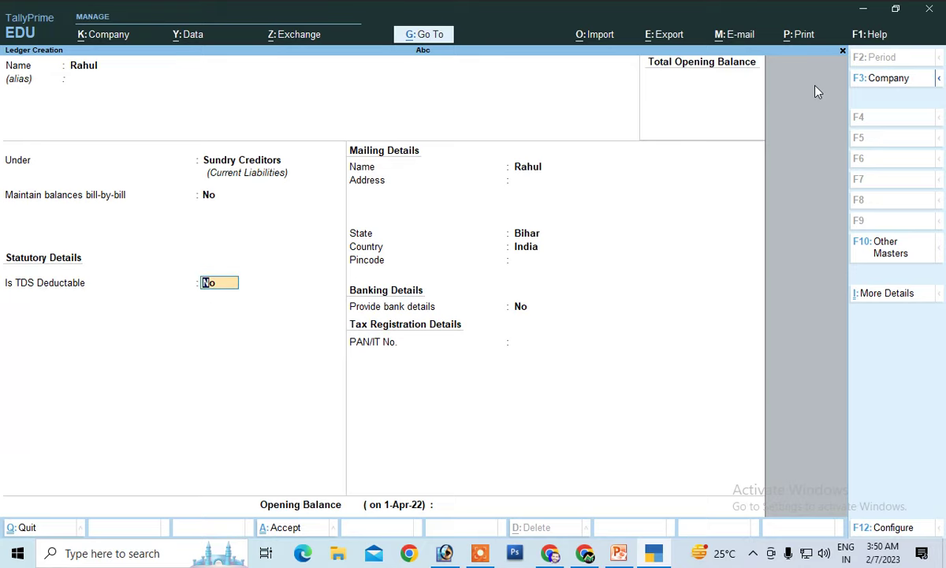
type("y")
key("Return")
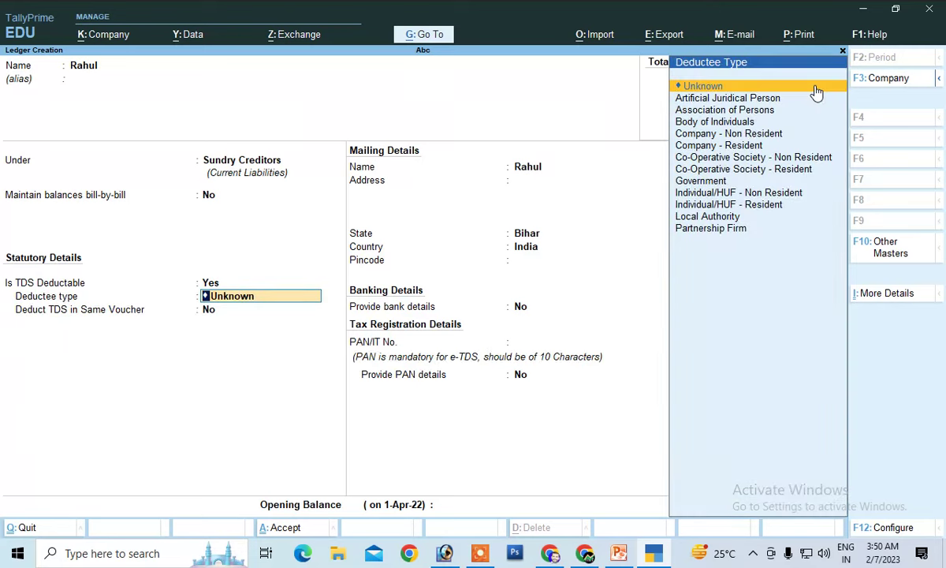
Set the supplier's deductee type to Company - Resident and enable deducting TDS in the same voucher.
key("Down")
key("Down")
key("Down")
key("Down")
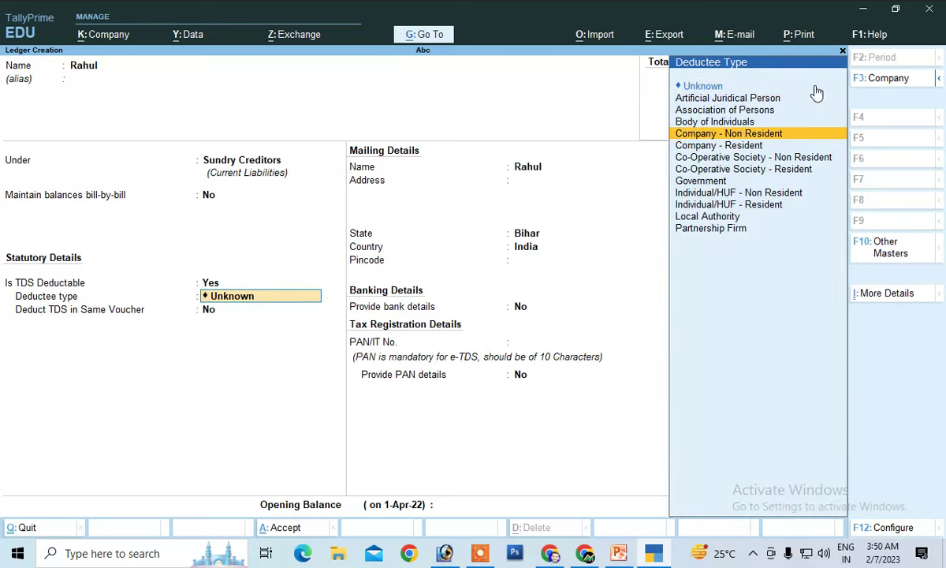
key("Down")
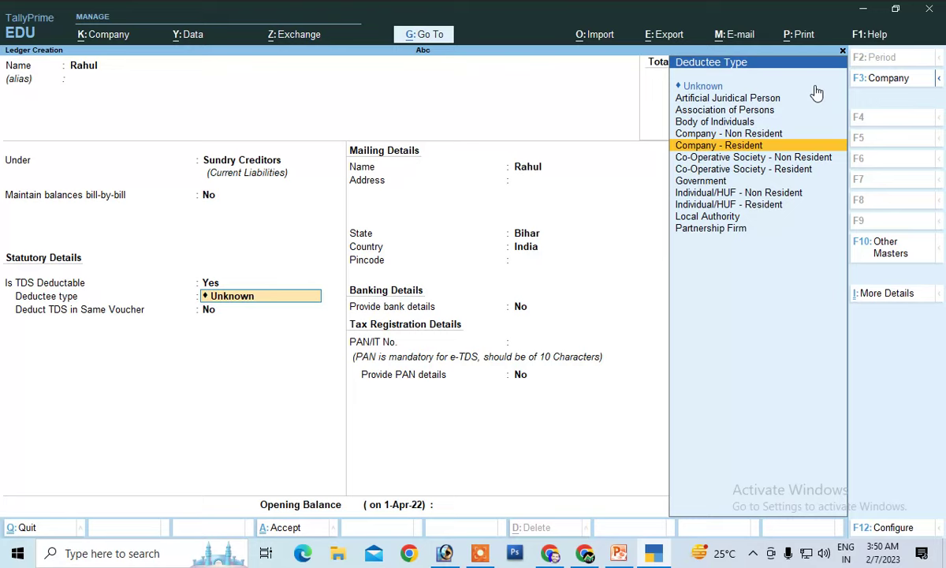
key("Return")
key("y")
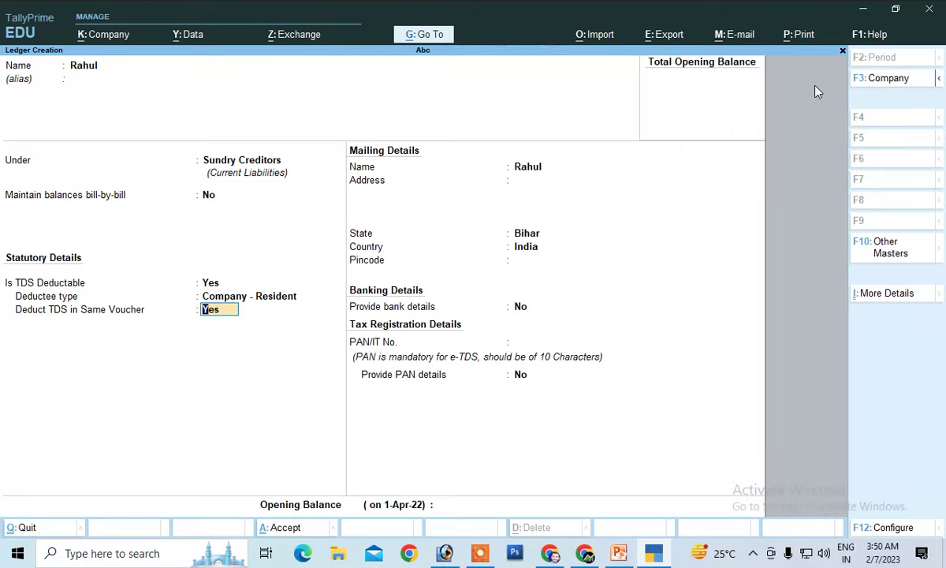
Leave the supplier's mailing, banking and tax registration details at their defaults, save the ledger and leave ledger creation.
key("Return")
key("Return")
key("Return")
key("Return")
key("Return")
key("Return")
key("Return")
key("Return")
key("Return")
key("Return")
key("Return")
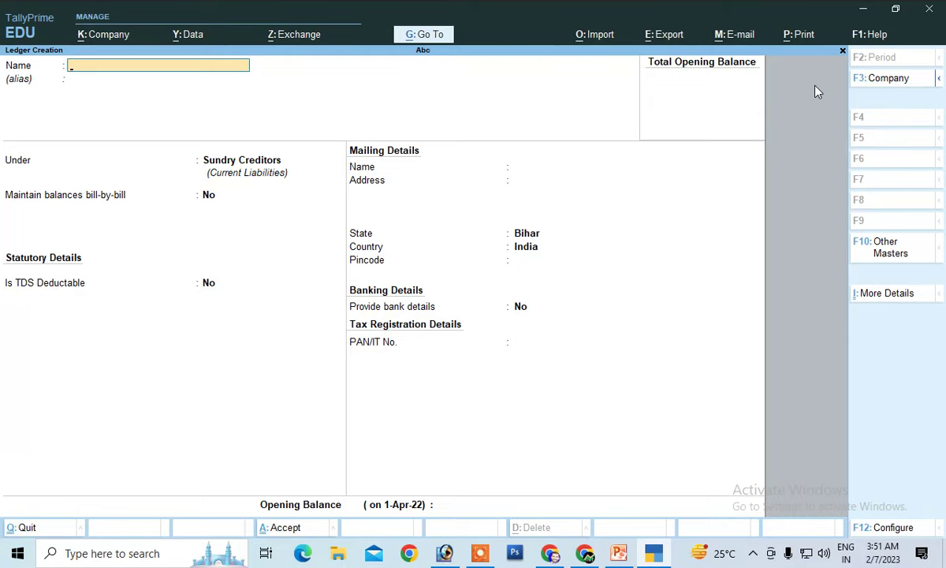
key("Escape")
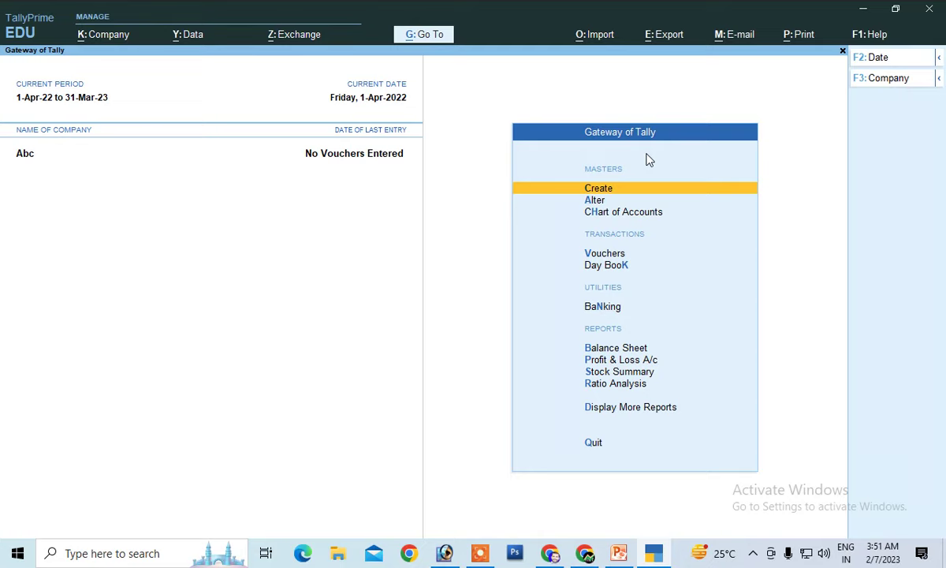
Create a simple unit of measure with symbol pc, formal name Piece and 0 decimal places, and leave unit creation.
key("Return")
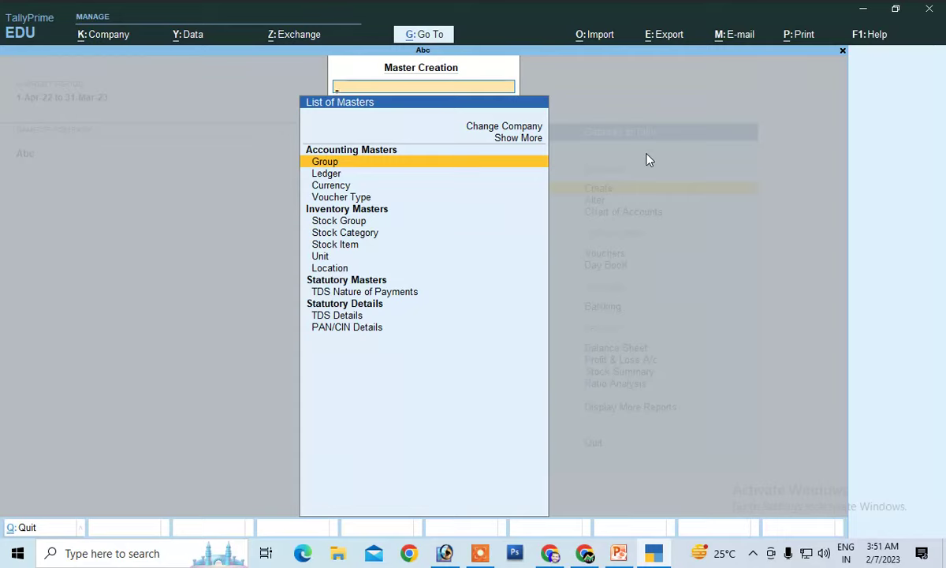
key("Down")
key("Down")
key("Down")
key("Down")
key("Down")
key("Down")
key("Down")
key("Down")
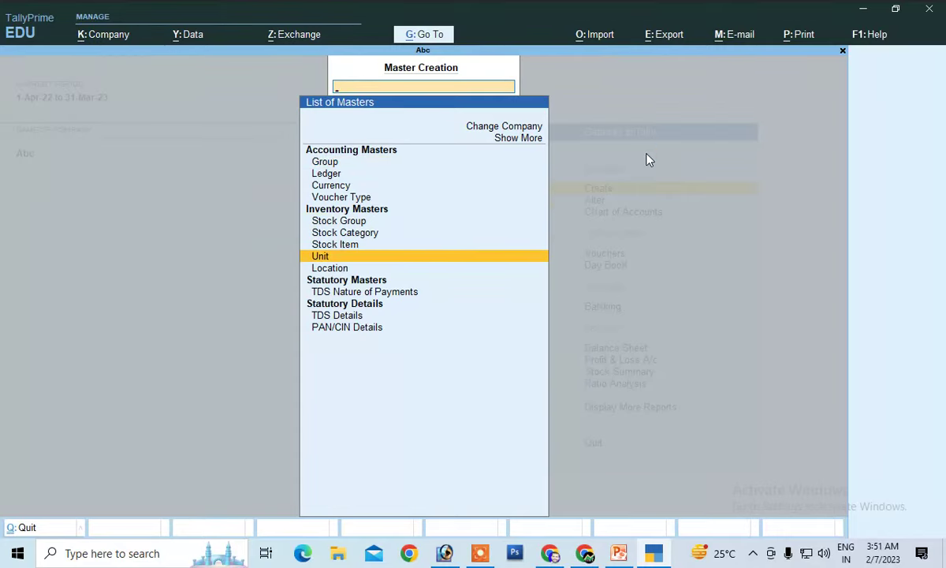
key("Return")
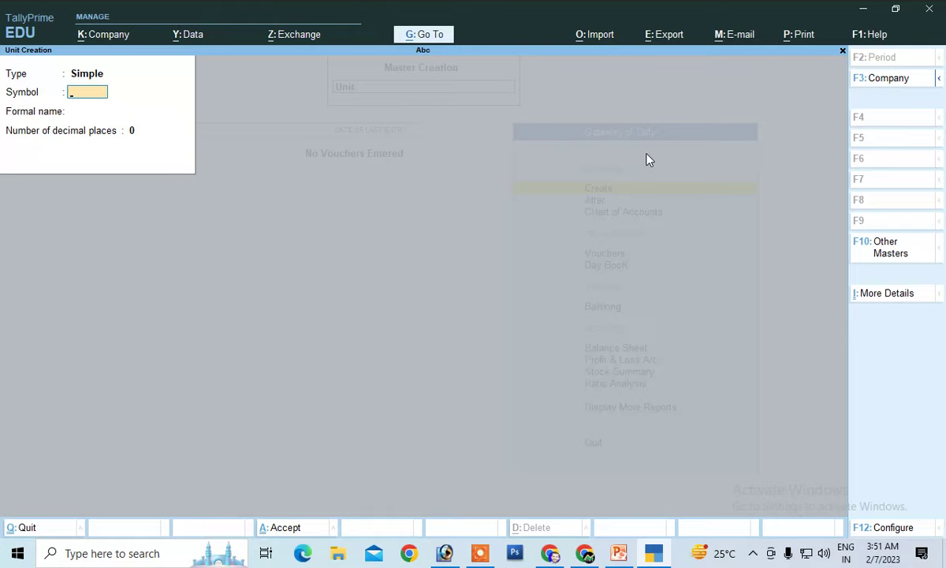
type("pc")
key("Return")
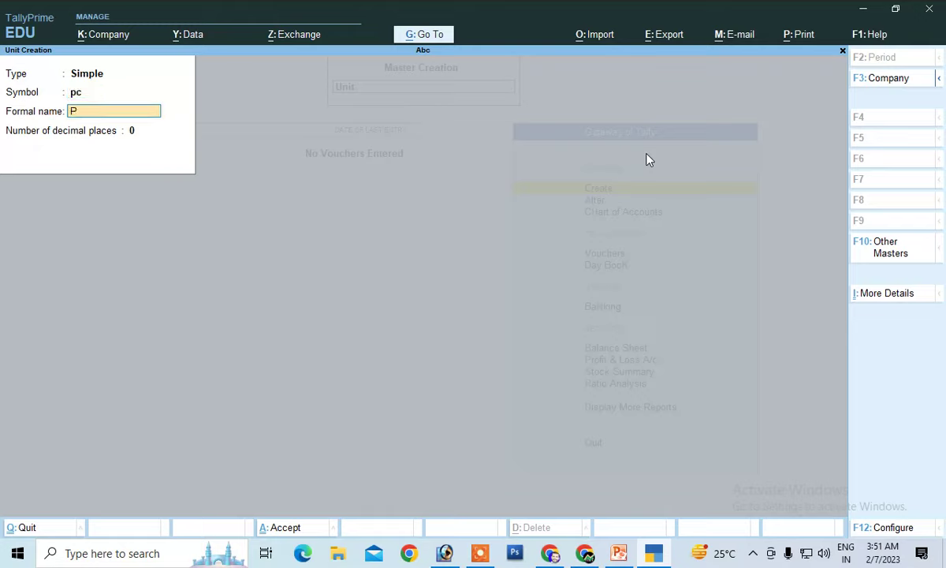
type("Piece")
key("Return")
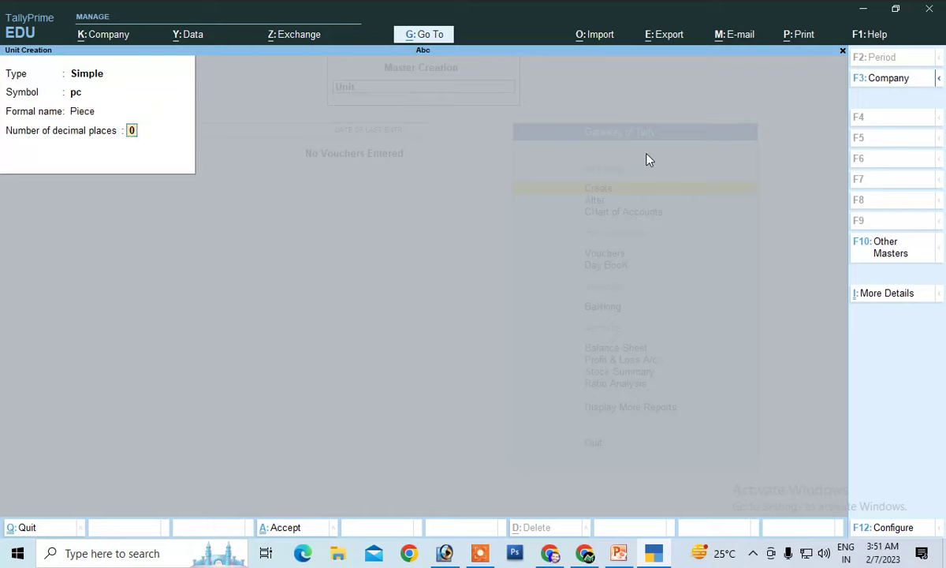
key("Return")
key("Return")
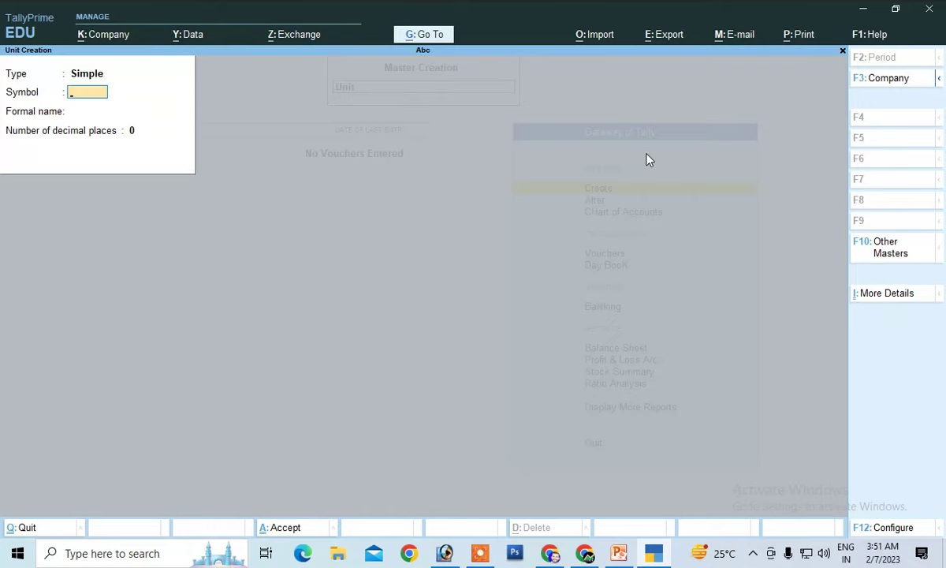
key("Escape")
key("Return")
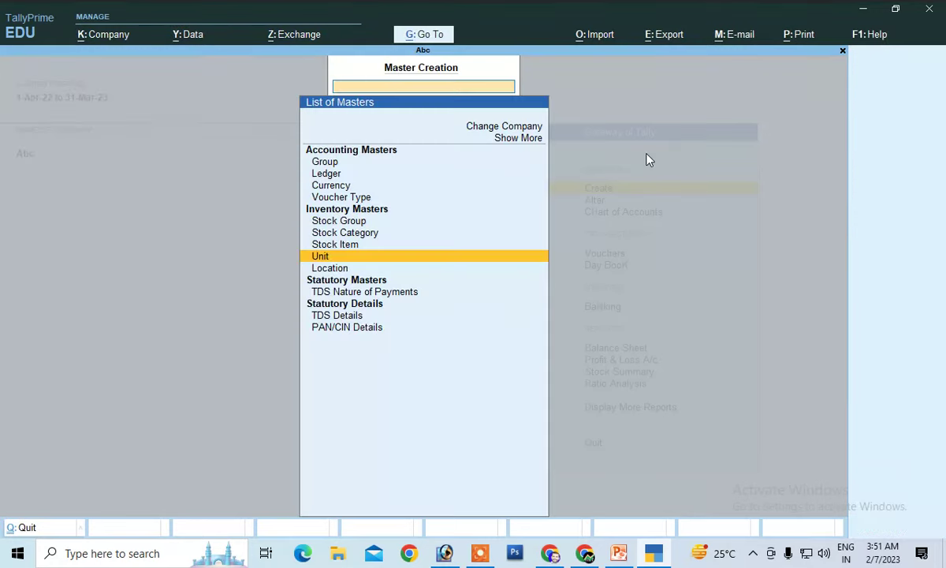
Create a stock group named Cloth under Primary without adding item quantities, and leave stock group creation.
key("Up")
key("Up")
key("Up")
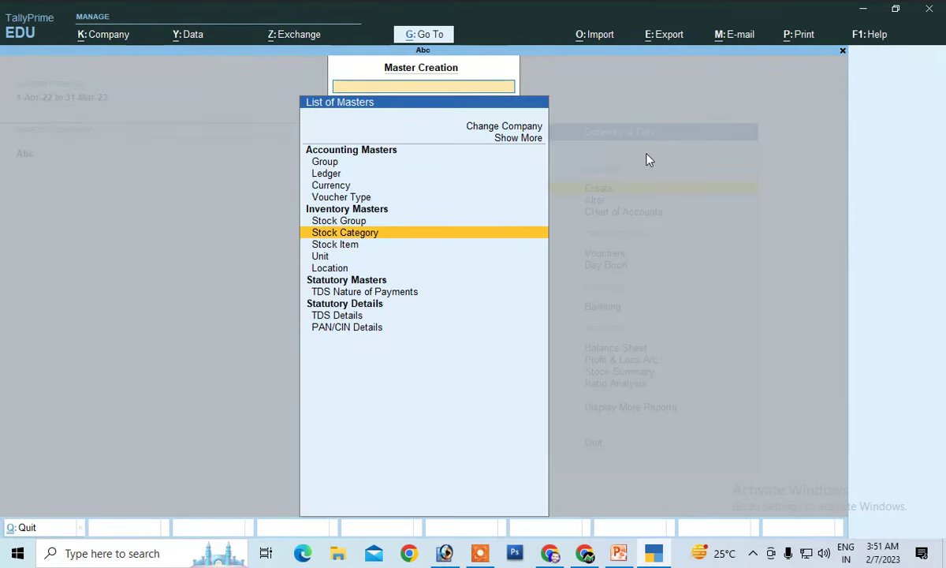
key("Return")
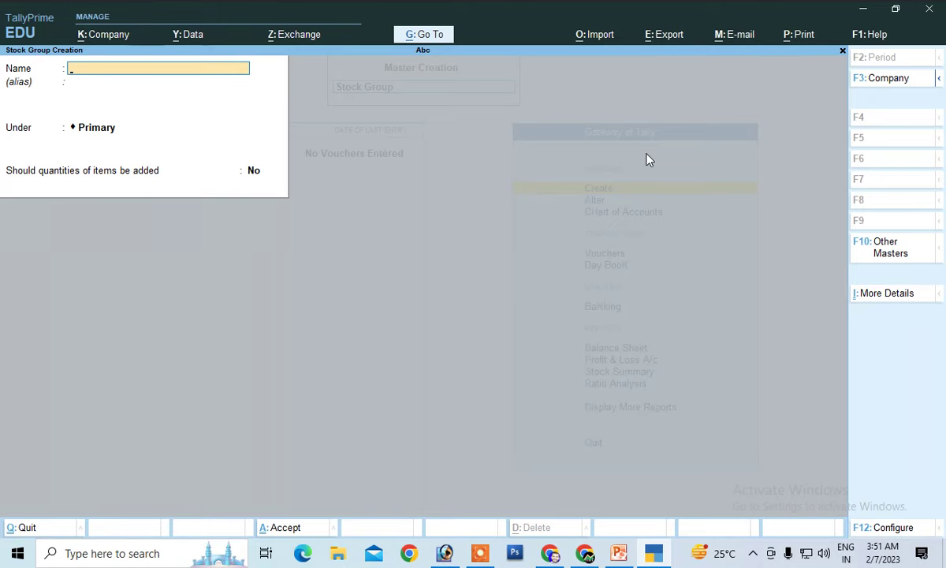
type("Cloth")
key("Return")
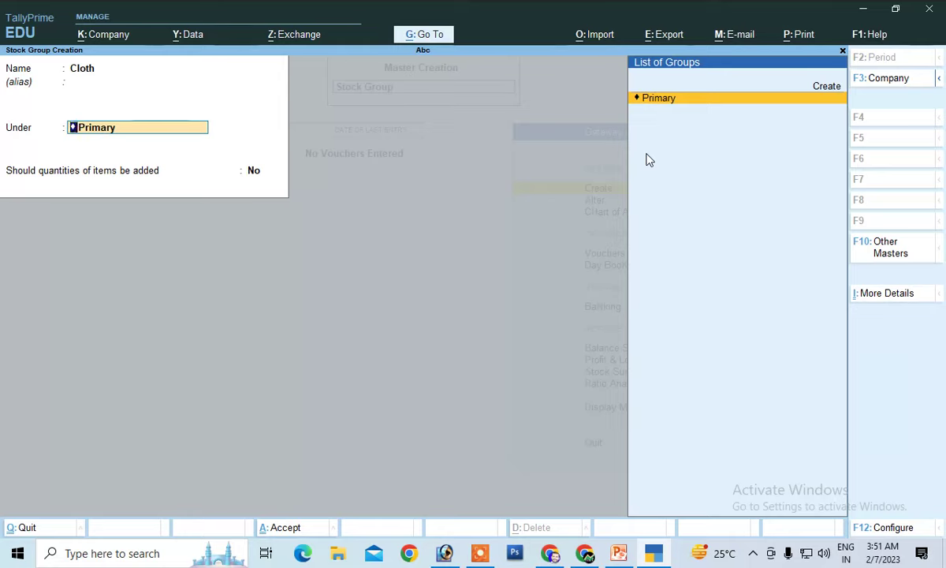
key("Return")
key("Return")
key("Return")
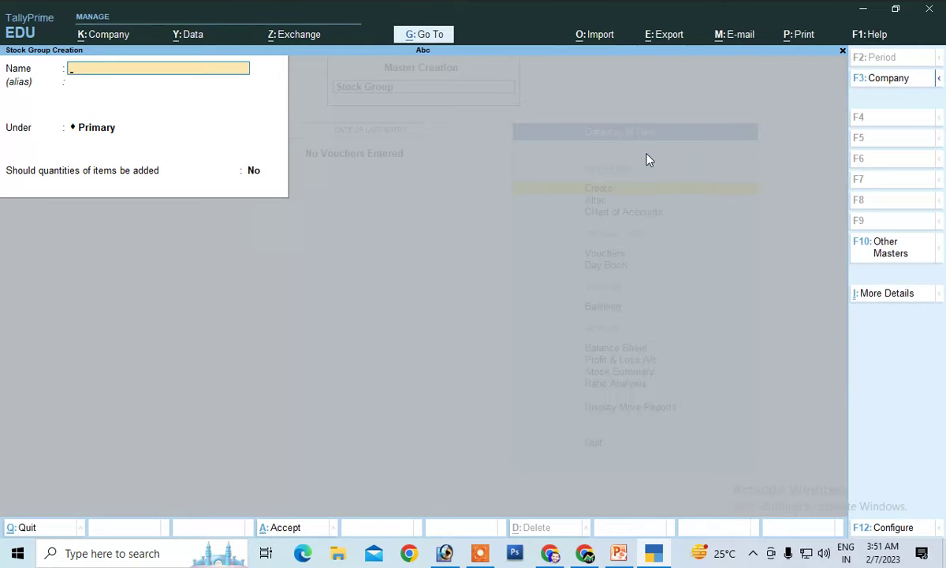
key("Escape")
Start a stock item named Shirt and place it under the Cloth group.
key("Down")
key("Down")
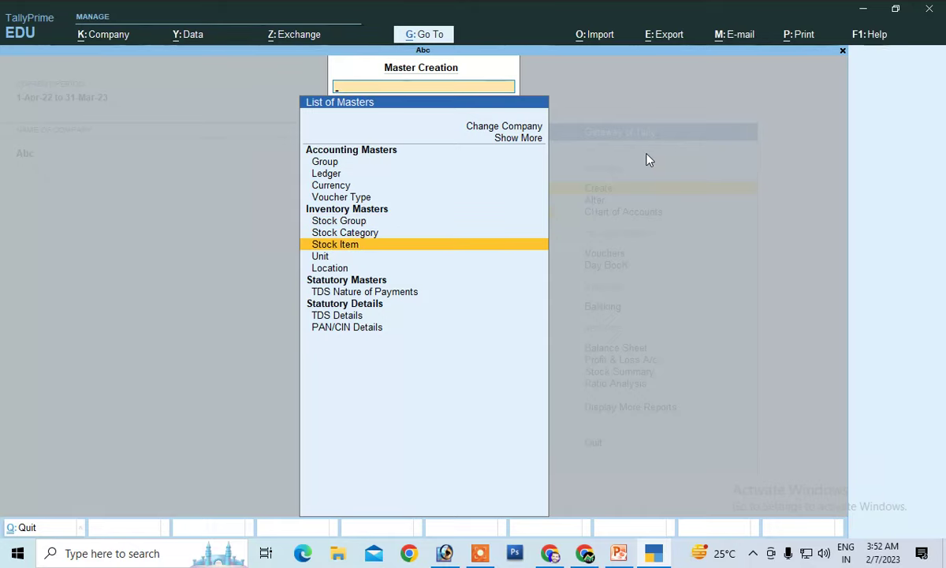
key("Return")
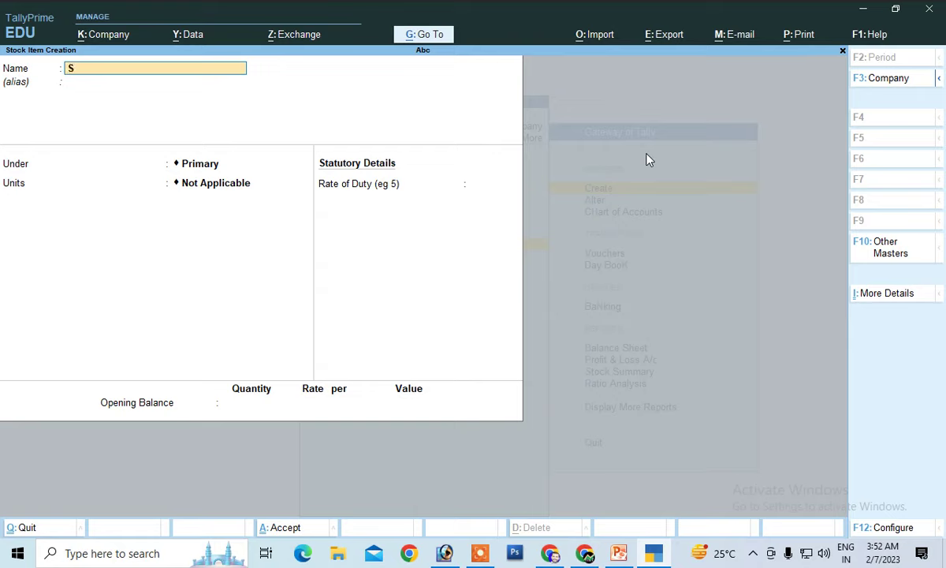
type("Shirt")
key("Return")
key("Return")
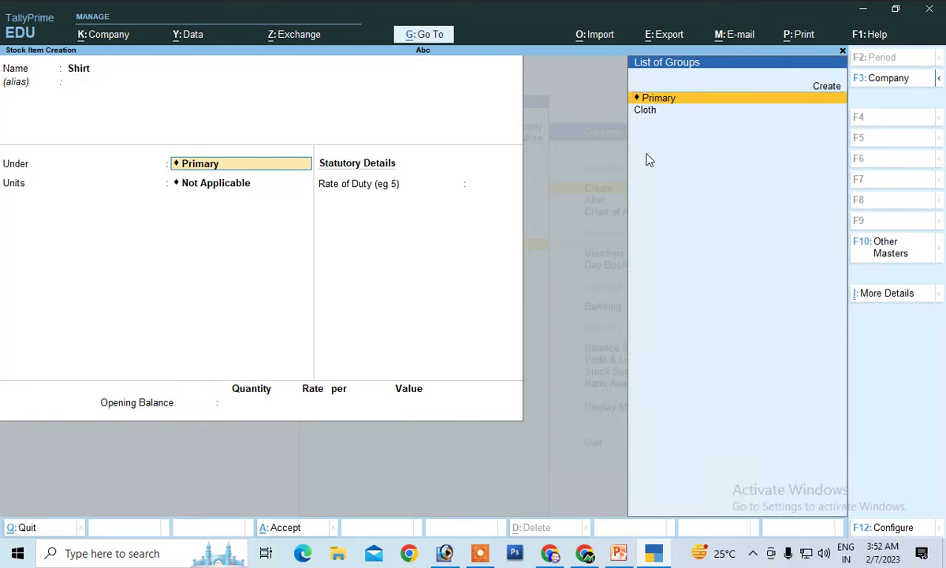
key("Down")
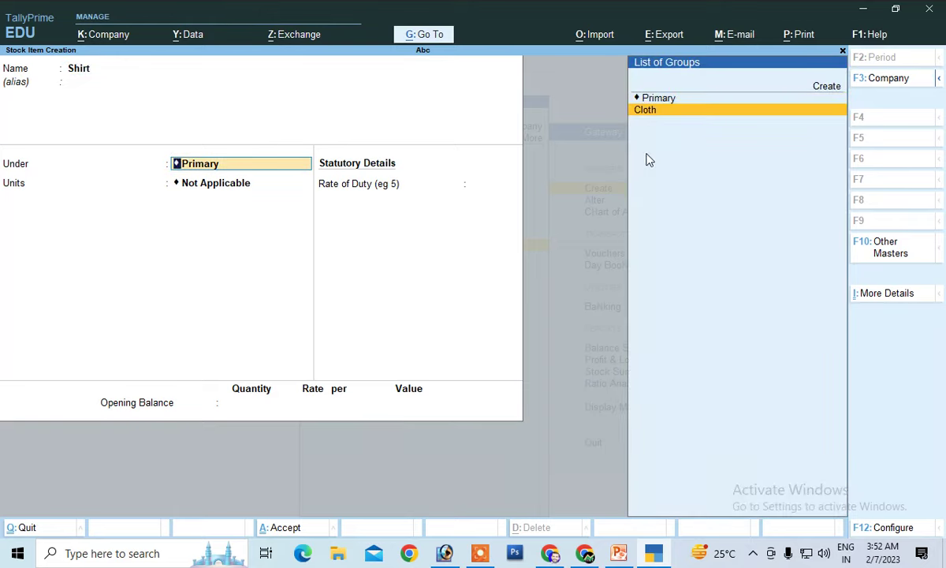
key("Return")
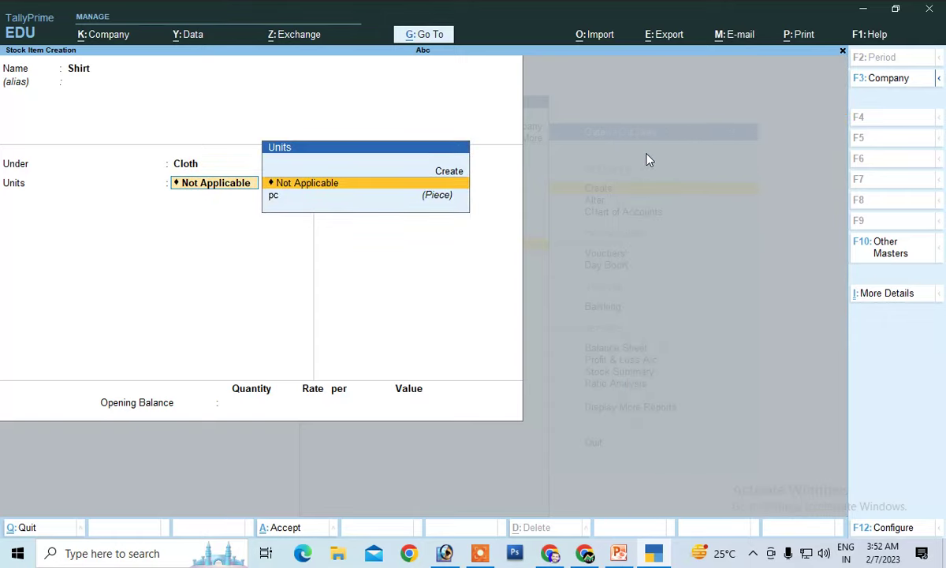
Set the Shirt item's unit to pc, save it without an opening balance and return to the Gateway of Tally.
key("Down")
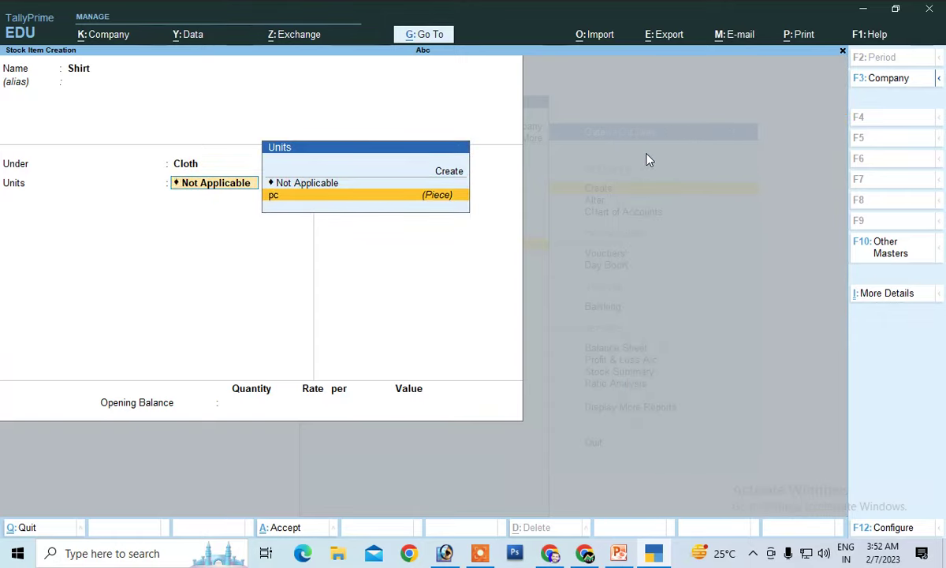
key("Return")
key("Return")
key("Return")
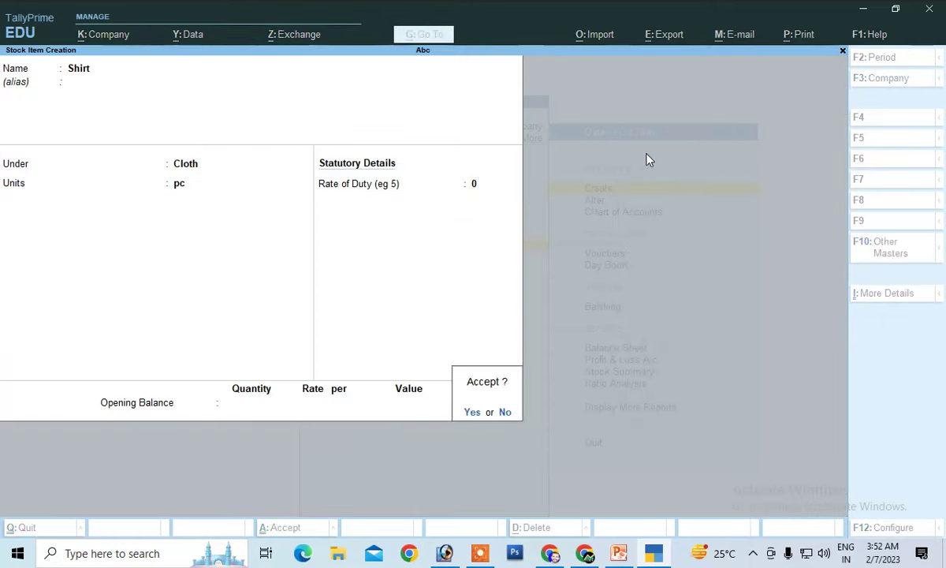
key("Return")
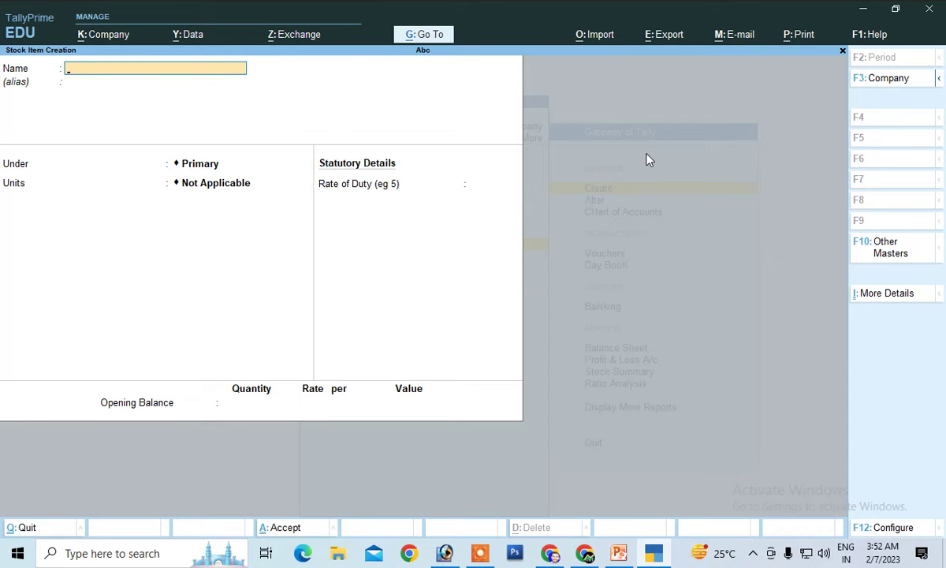
key("Escape")
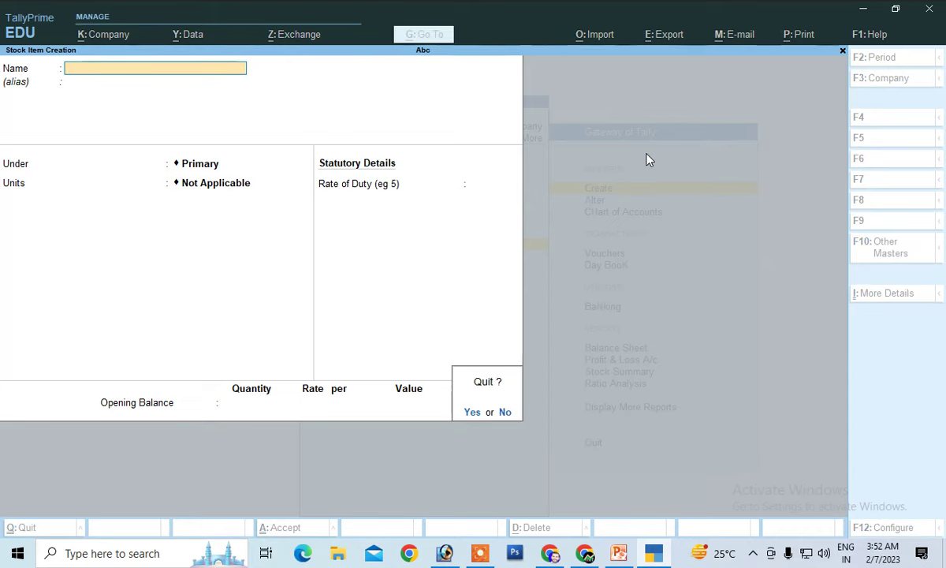
key("y")
key("Escape")
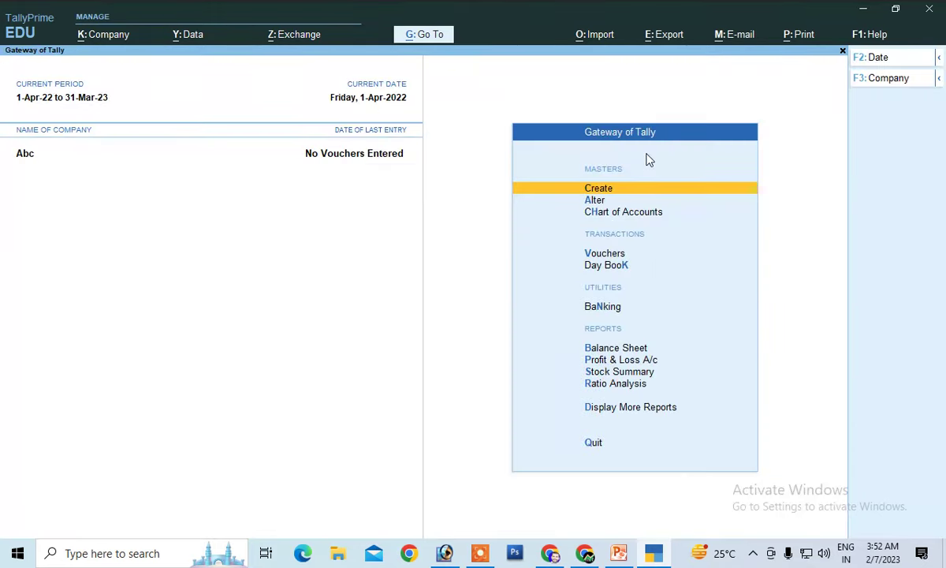
Open a new purchase voucher.
left_click(603, 254)
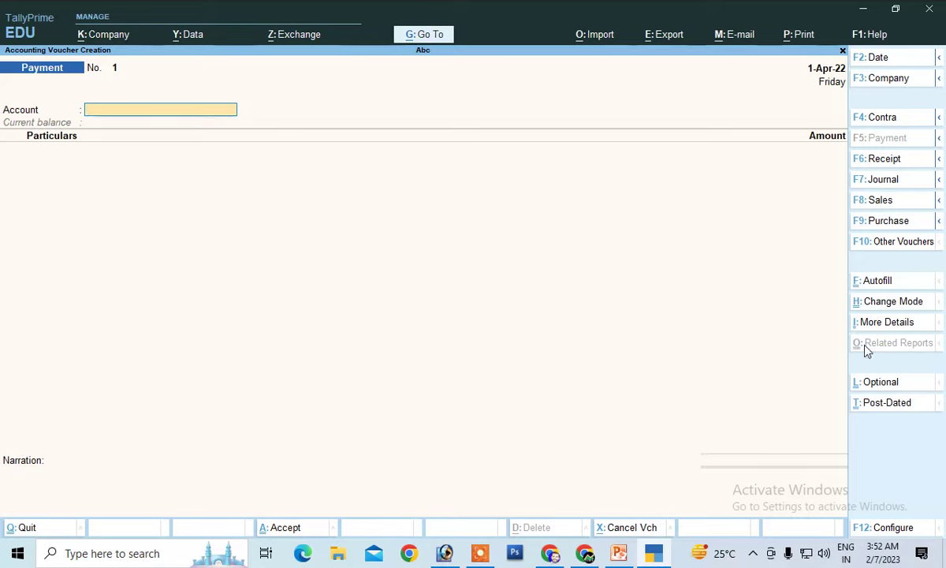
left_click(863, 227)
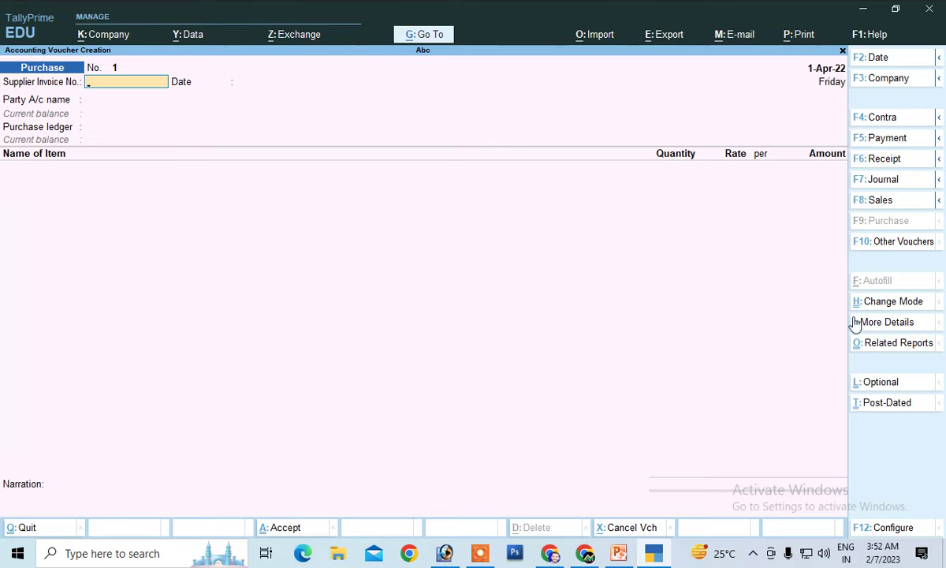
Switch the purchase voucher to Accounting Invoice mode and back to Item Invoice mode.
left_click(893, 308)
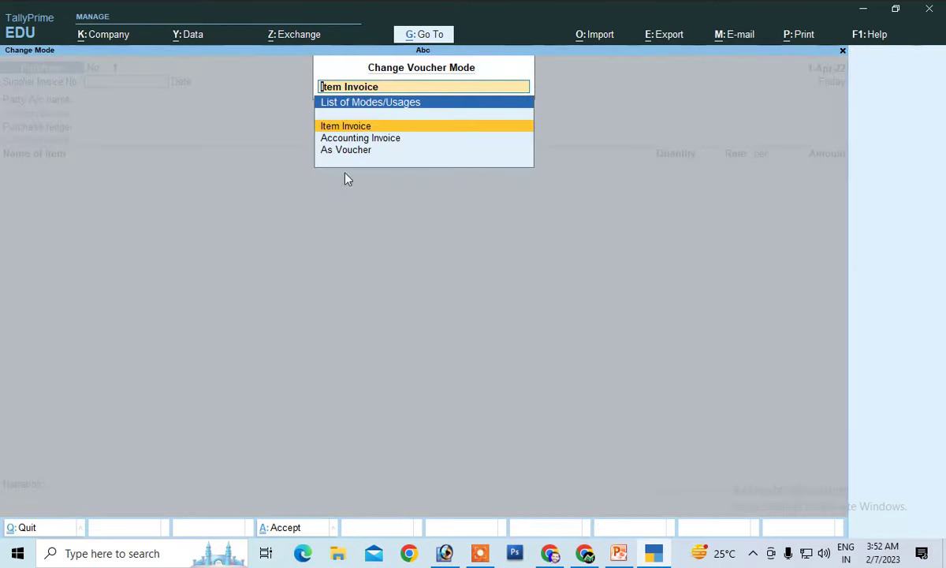
key("Down")
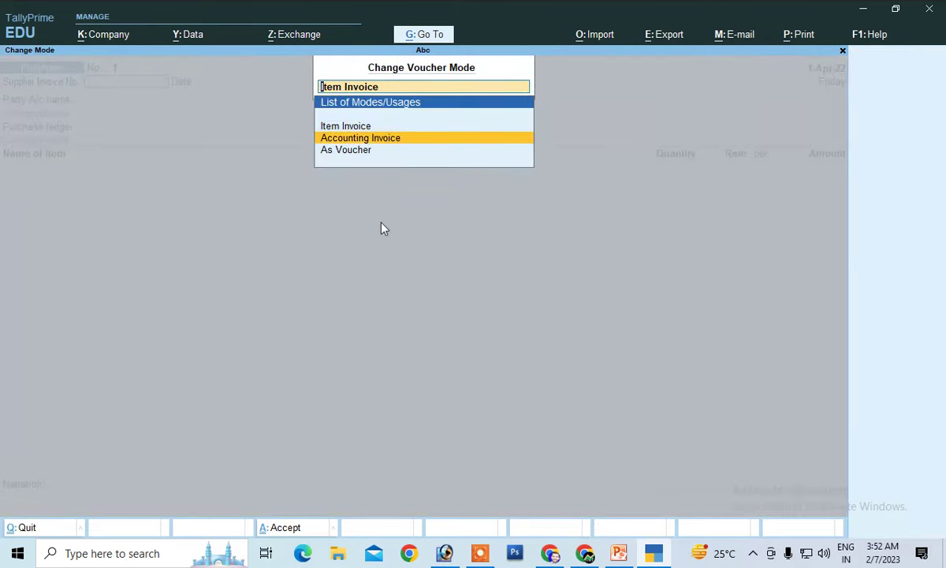
key("Return")
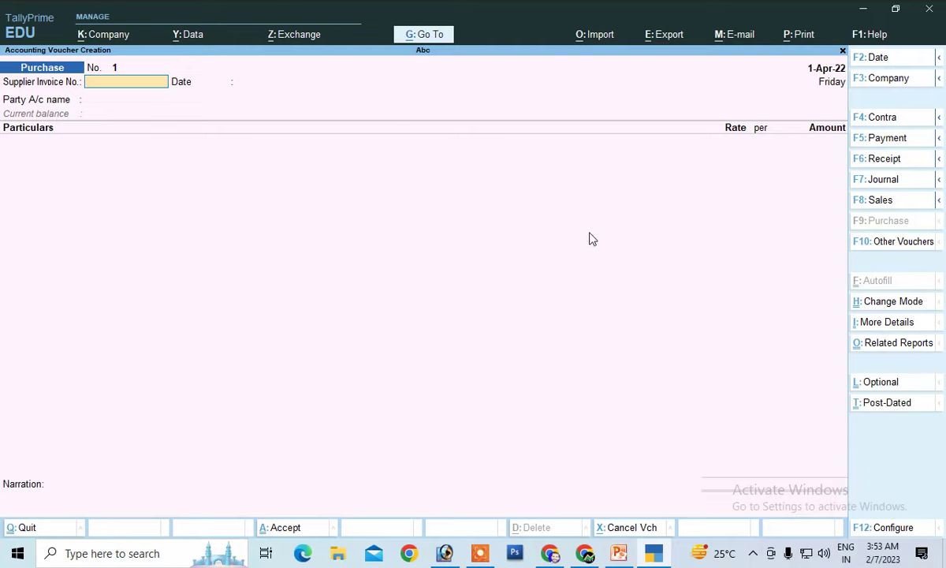
left_click(853, 302)
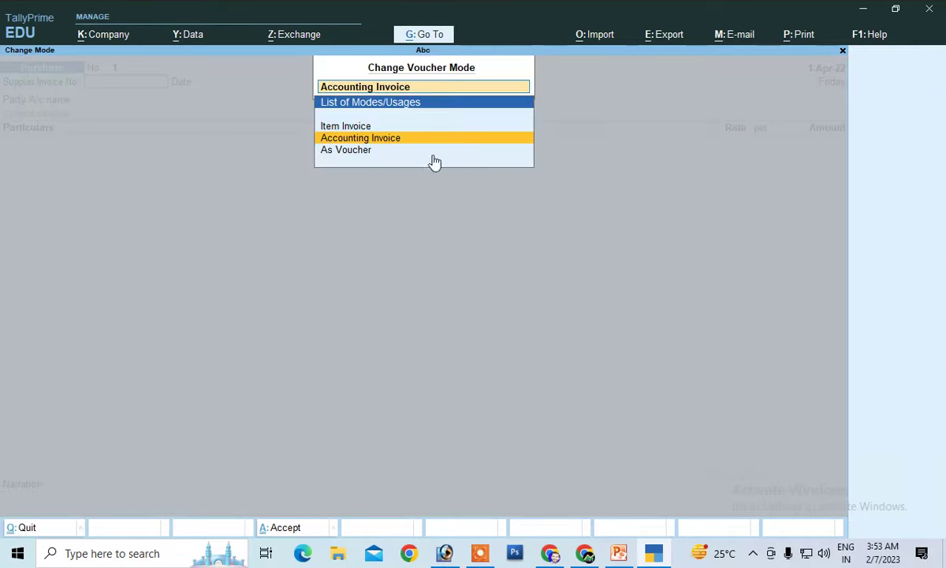
left_click(359, 128)
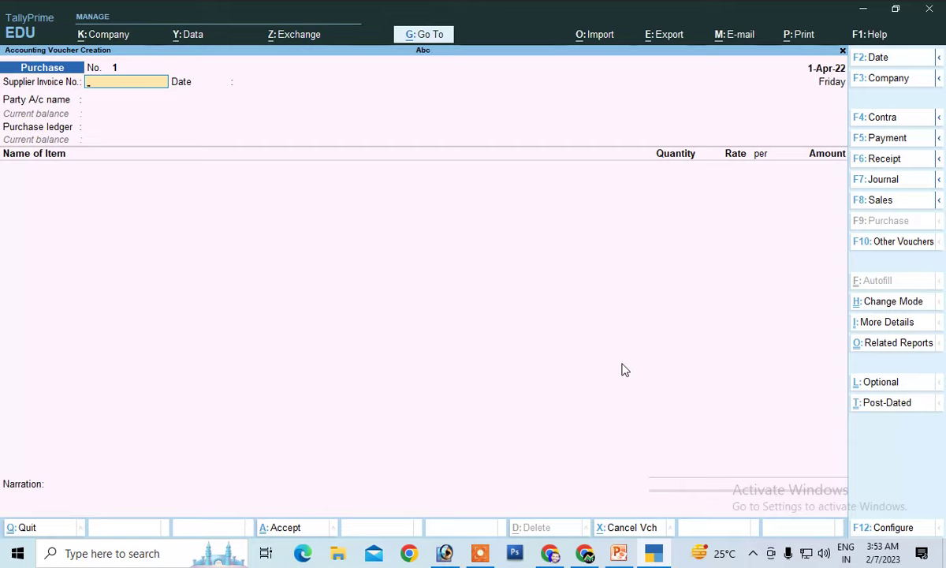
Enter supplier invoice number 01 dated 1-Apr-22 and choose the supplier's ledger as the party account.
type("01")
key("Return")
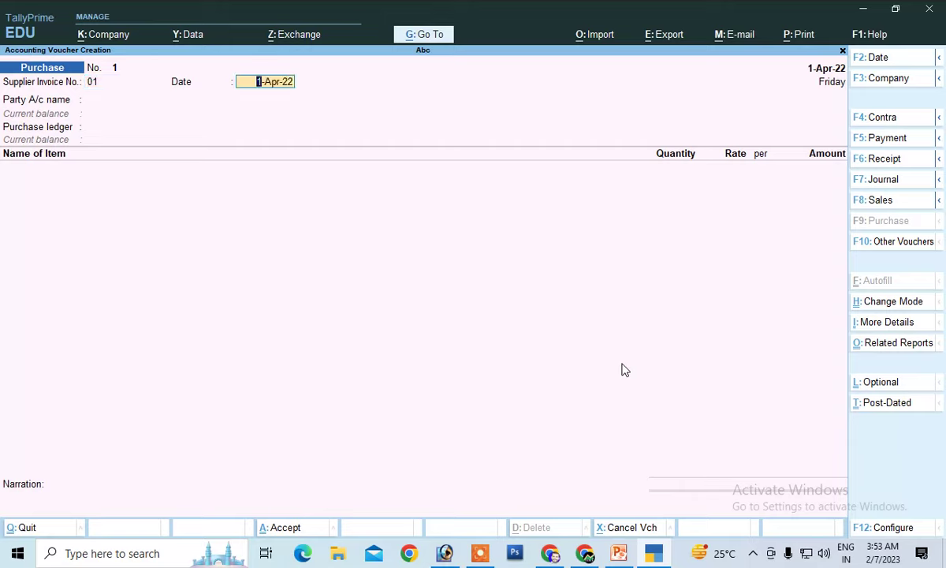
key("Return")
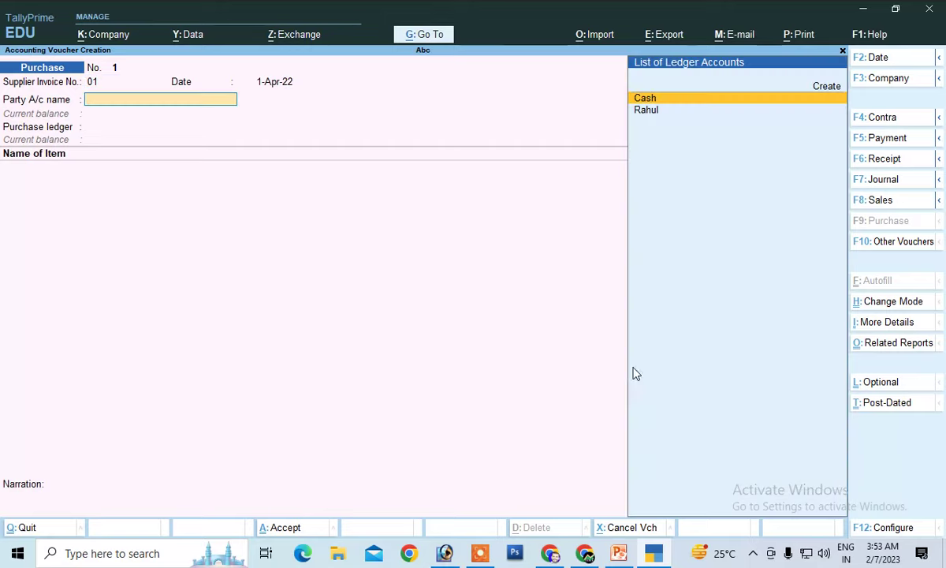
key("Down")
key("Return")
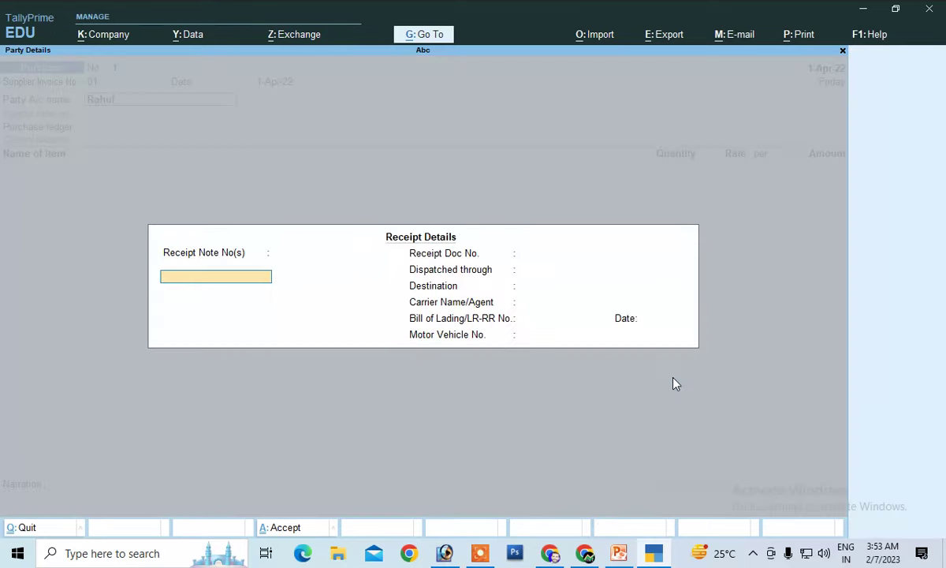
Leave the receipt and party details at their defaults and choose Purchase as the purchase ledger.
key("Return")
key("Return")
key("Return")
key("Return")
key("Return")
key("Return")
key("Return")
key("Return")
key("Return")
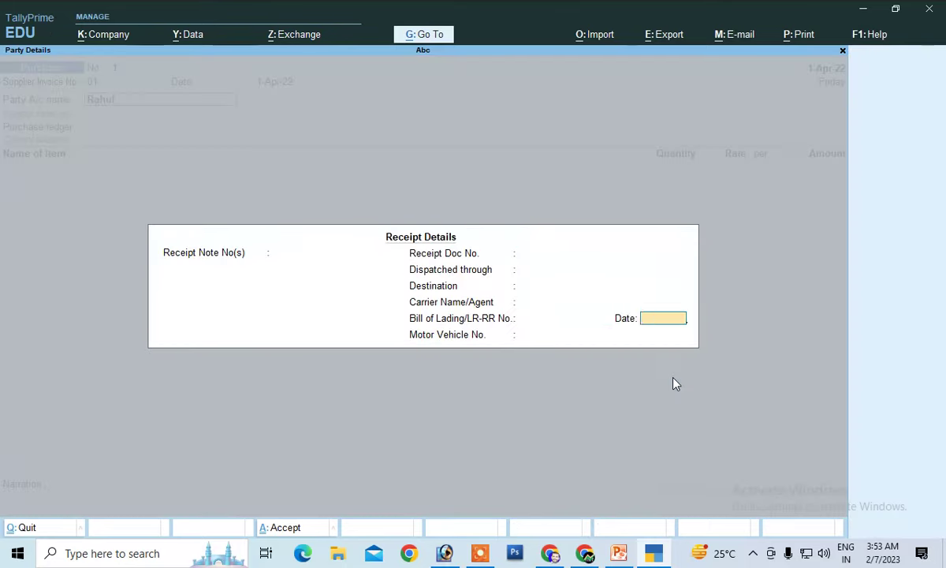
key("Return")
key("Return")
key("Return")
key("Return")
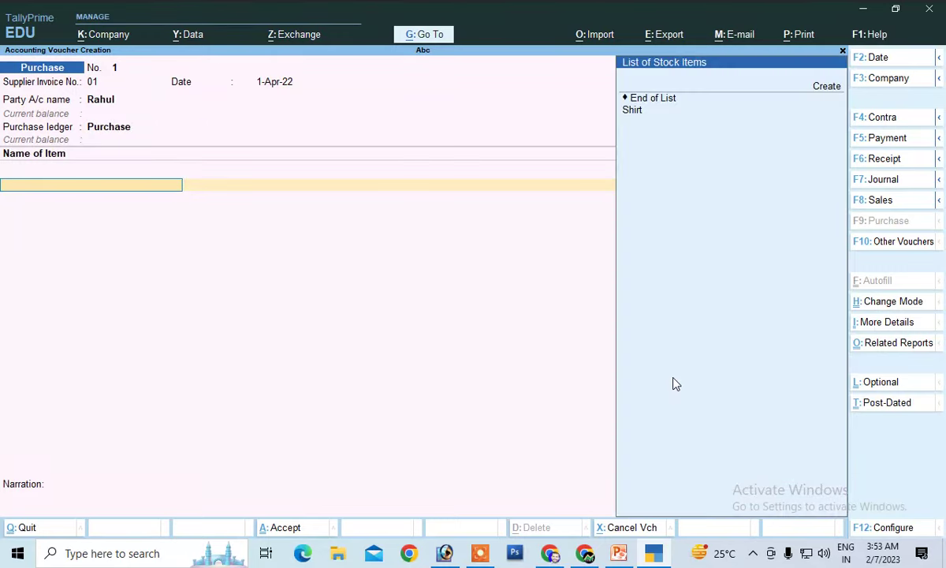
Enter the stock item Shirt in the purchase voucher with a quantity of 1000 pc at a rate of 550.
key("Return")
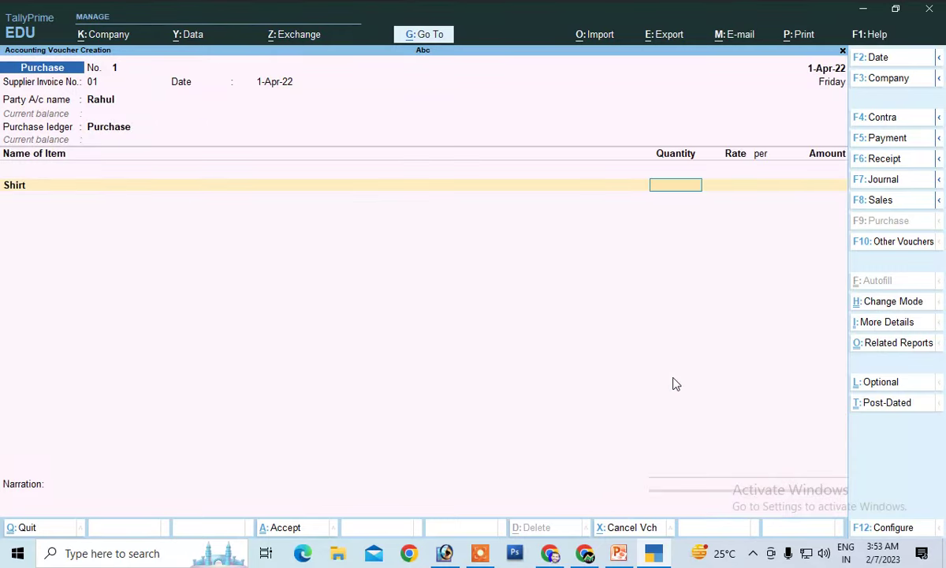
type("1000")
key("Return")
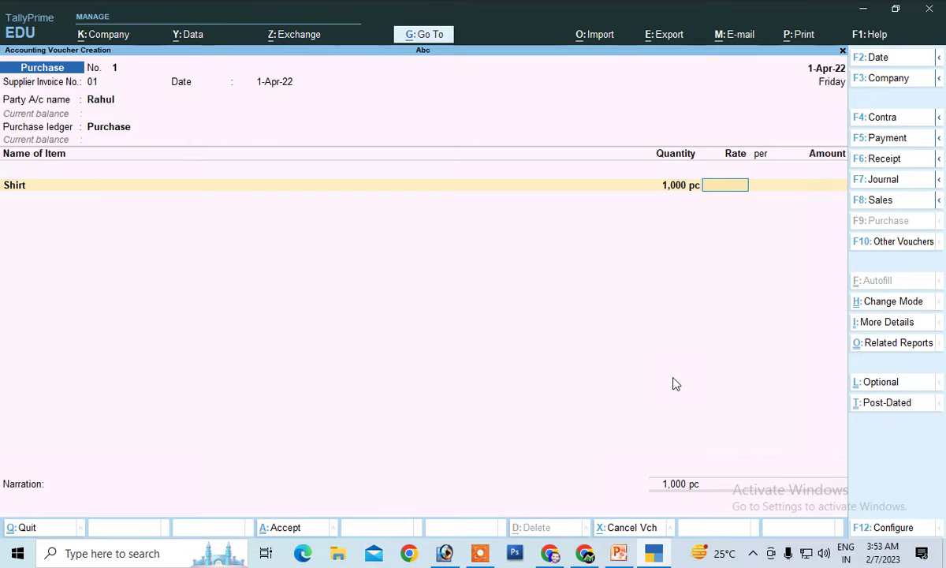
type("550")
key("Return")
key("Return")
key("Return")
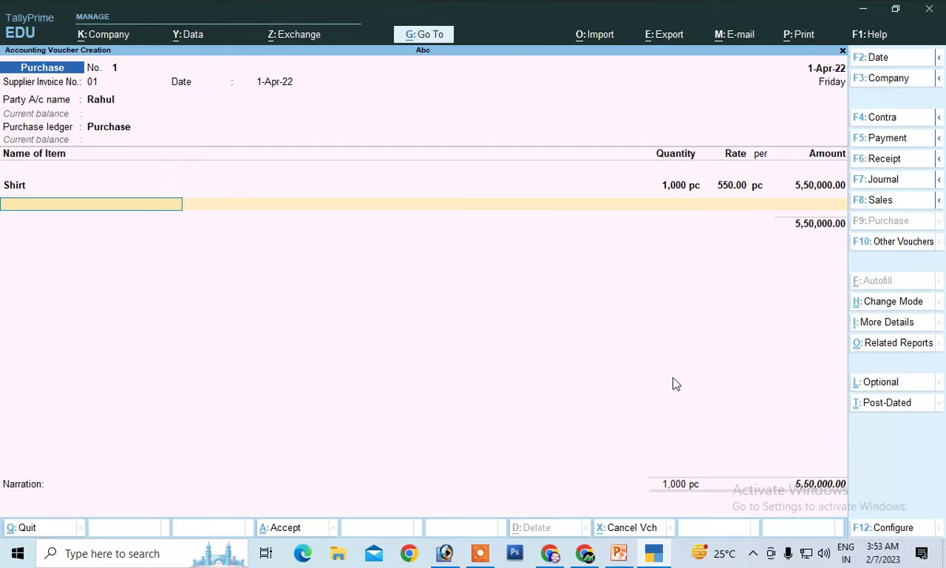
End the item list and add the Tds ledger to the purchase voucher.
key("Return")
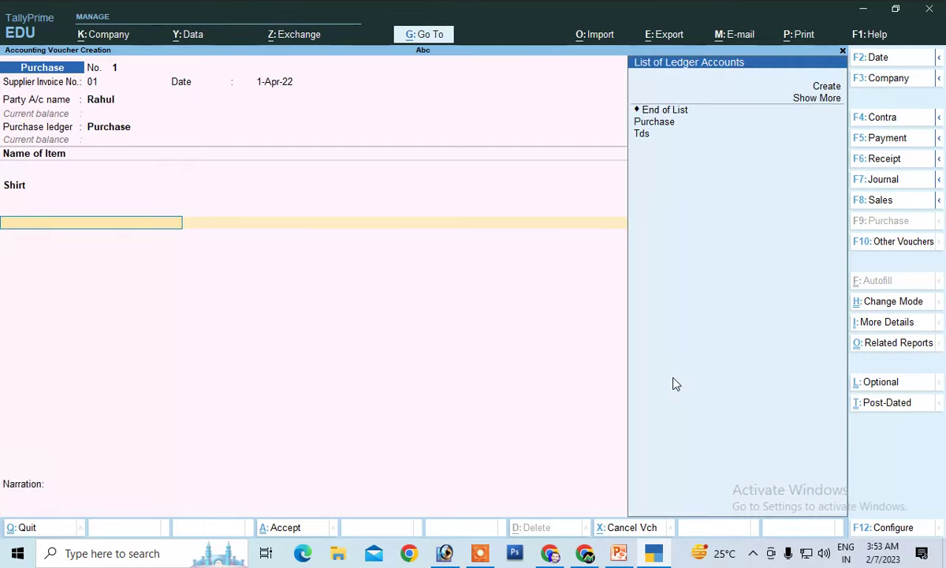
key("Down")
key("Down")
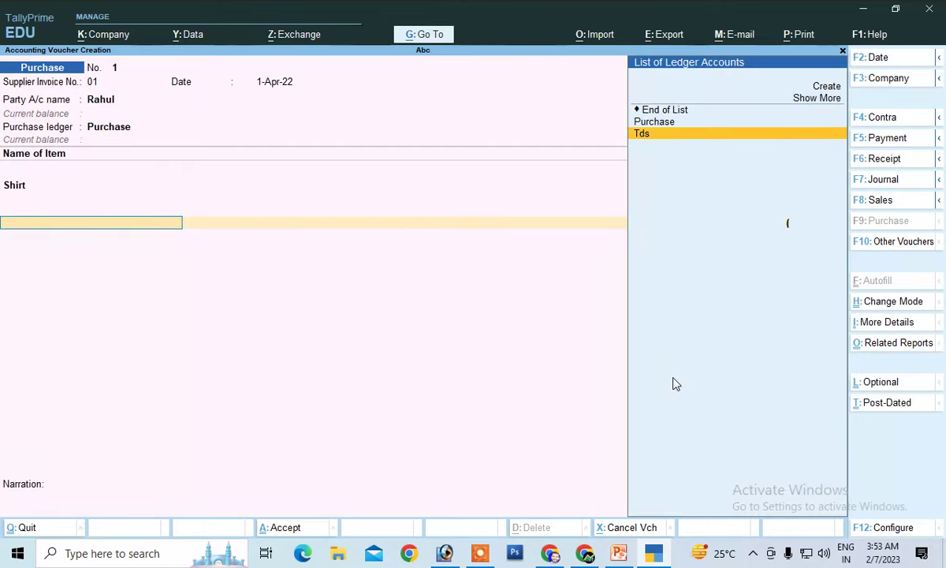
key("Return")
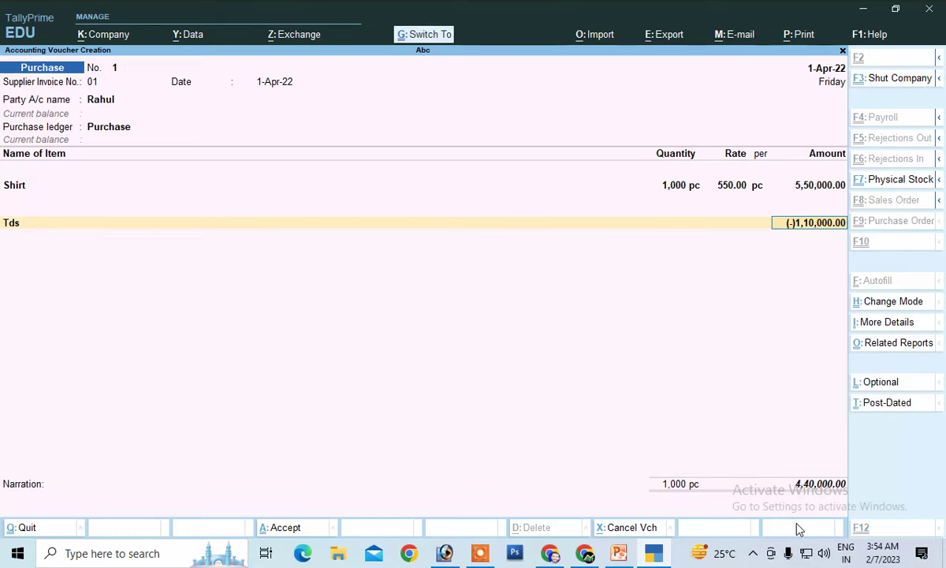
Calculate 5% and 20% of 550000 in the built-in calculator.
key("ctrl+n")
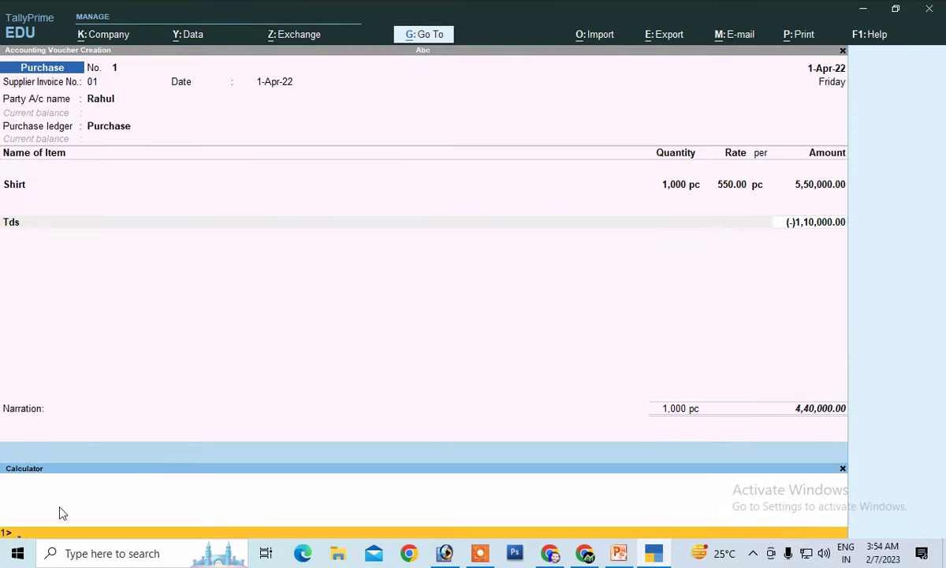
type("550000*5%")
key("Return")
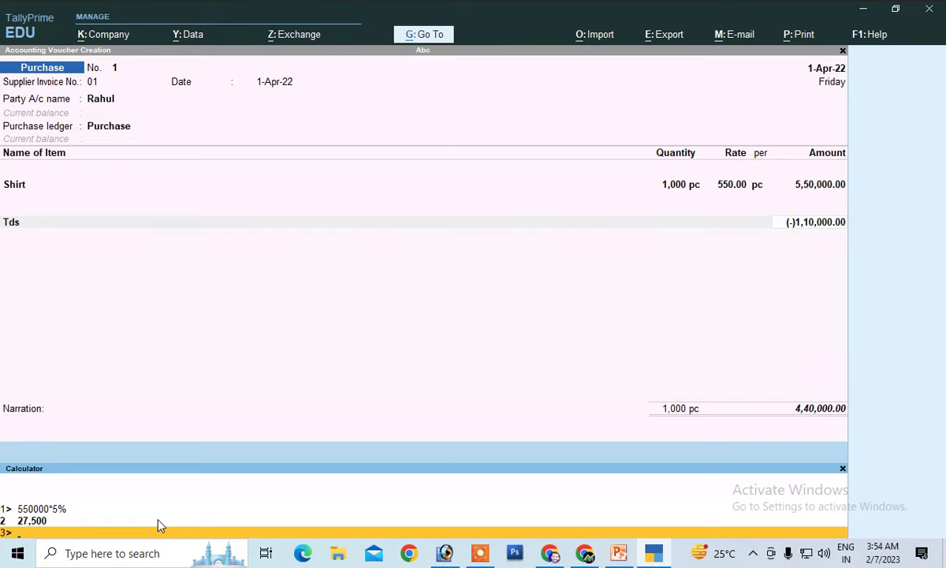
type("550000*20%")
key("Return")
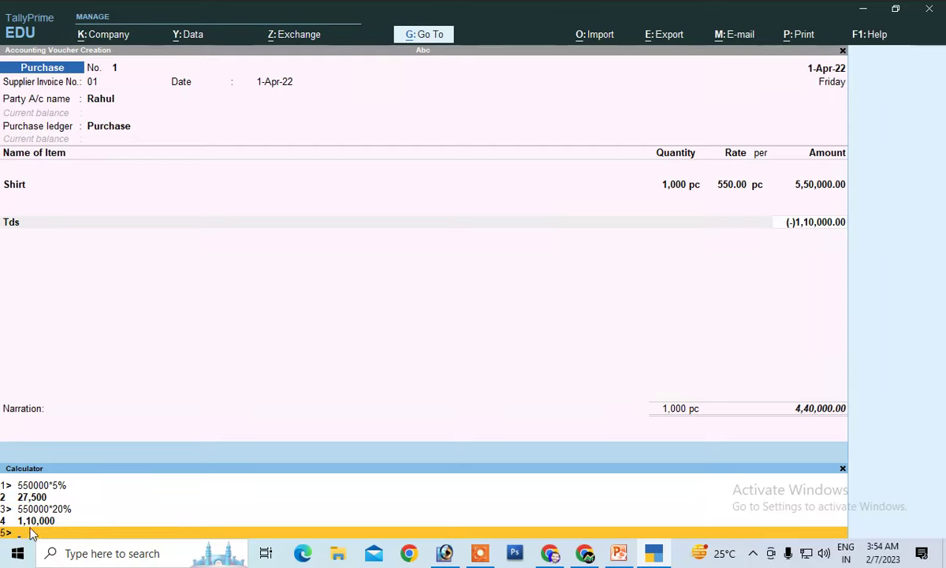
Open the supplier's ledger for alteration from the voucher's party account, keeping its group and TDS settings.
left_click(93, 103)
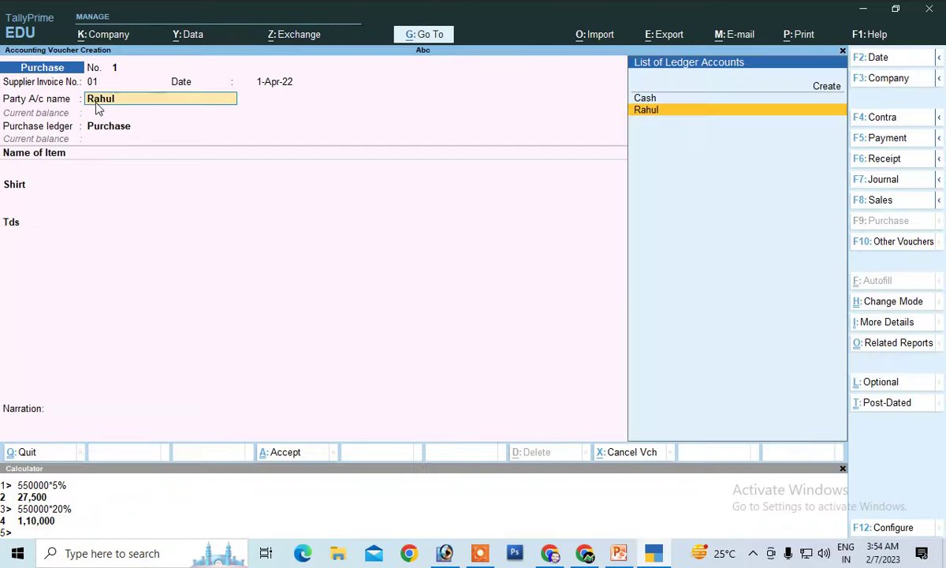
left_click(443, 292)
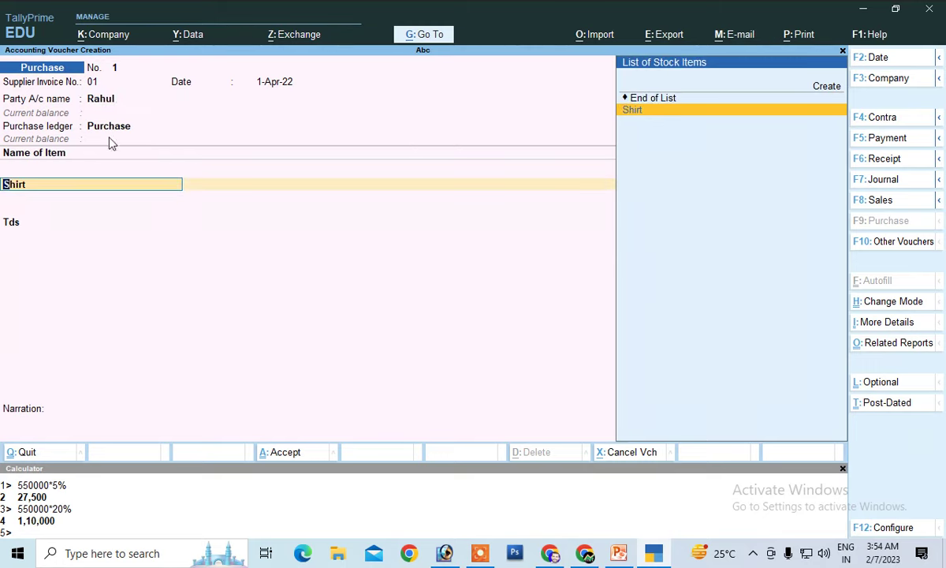
left_click(104, 98)
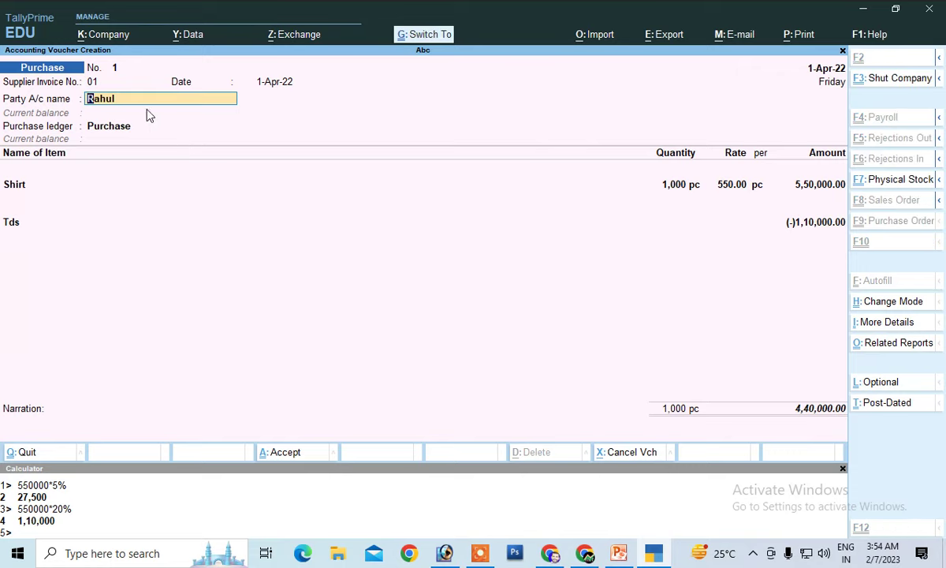
key("ctrl+Return")
key("Return")
key("Return")
key("Return")
key("Return")
key("Return")
key("Return")
key("Return")
key("Return")
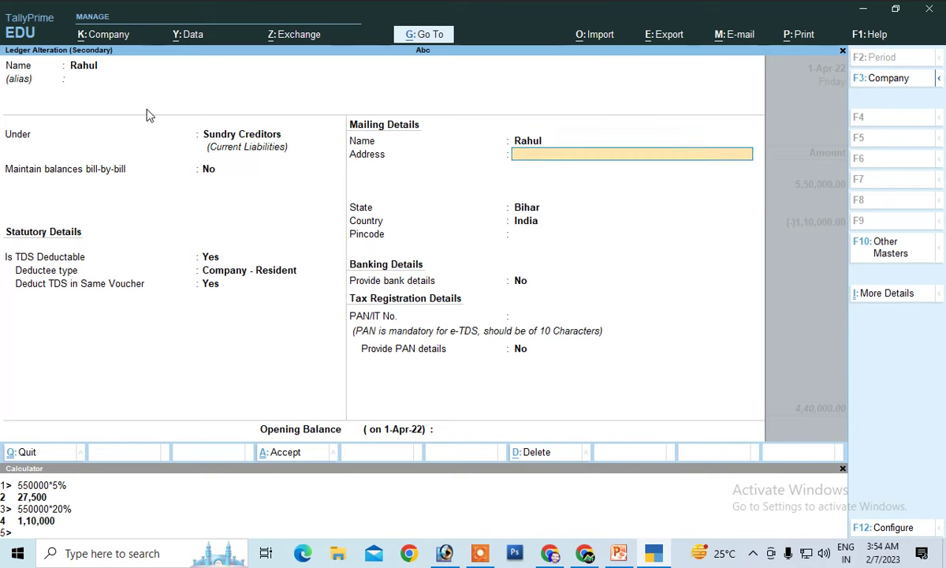
Enter the supplier's PAN/IT number in the ledger's tax registration details and save the ledger.
key("Return")
key("Return")
key("Return")
key("Return")
key("Return")
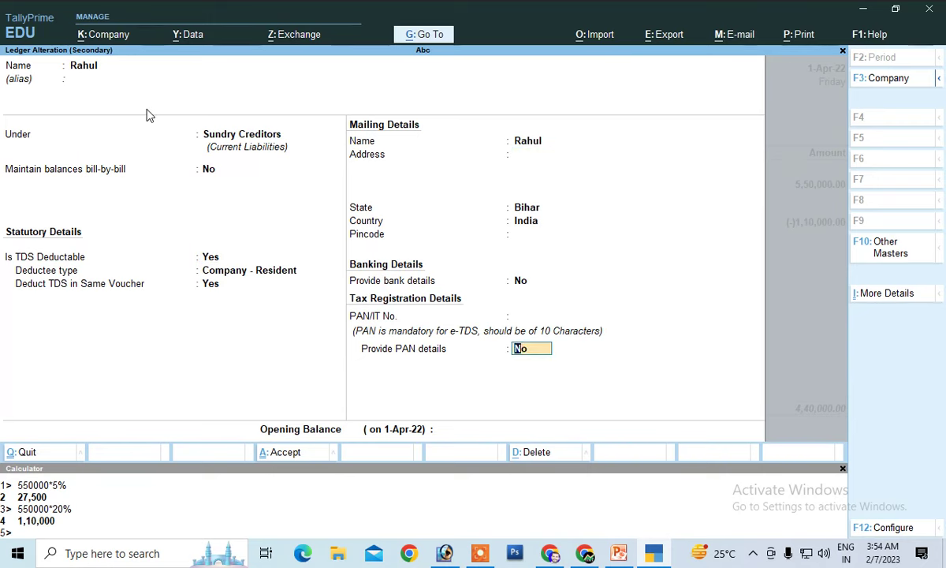
key("Up")
type("546546546")
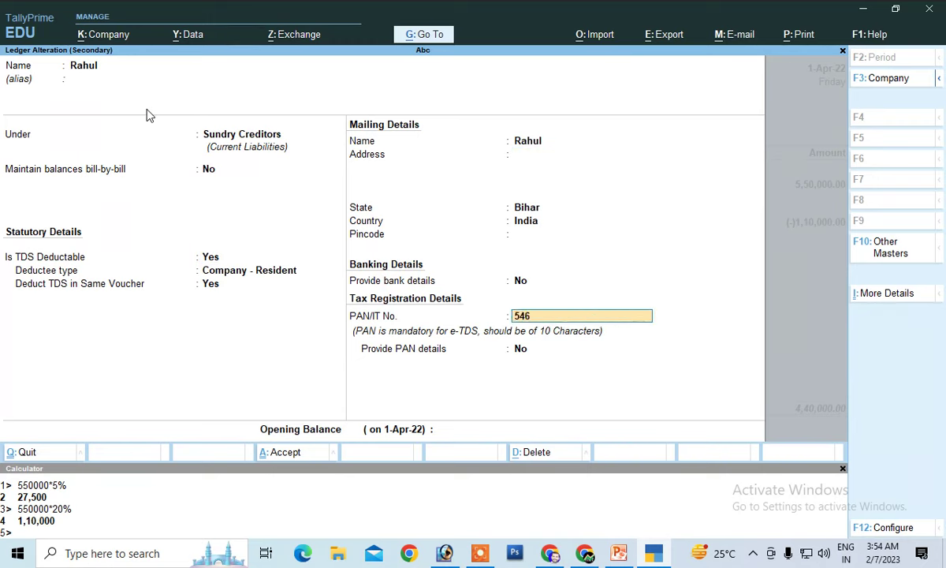
key("Return")
key("Return")
key("Return")
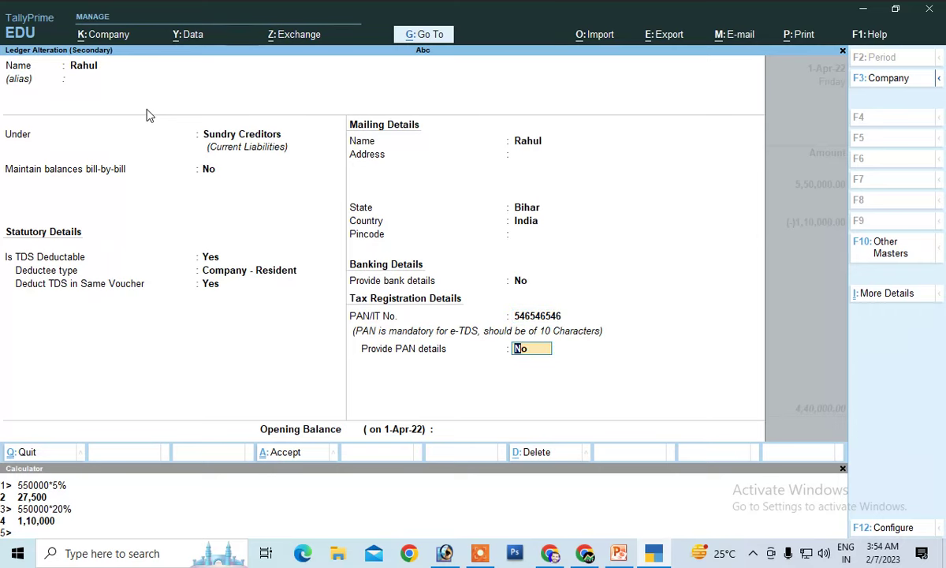
key("Return")
key("Return")
key("Return")
Pass through the receipt and party details unchanged and discard the unfinished purchase voucher.
key("Return")
key("Return")
key("Return")
key("Return")
key("Return")
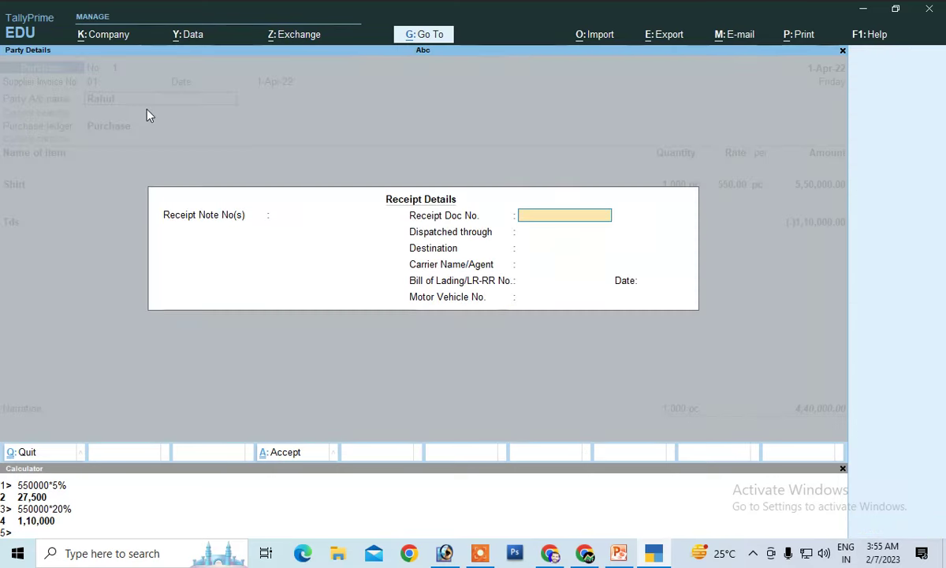
key("Return")
key("Return")
key("Return")
key("Return")
key("Return")
key("Return")
key("Return")
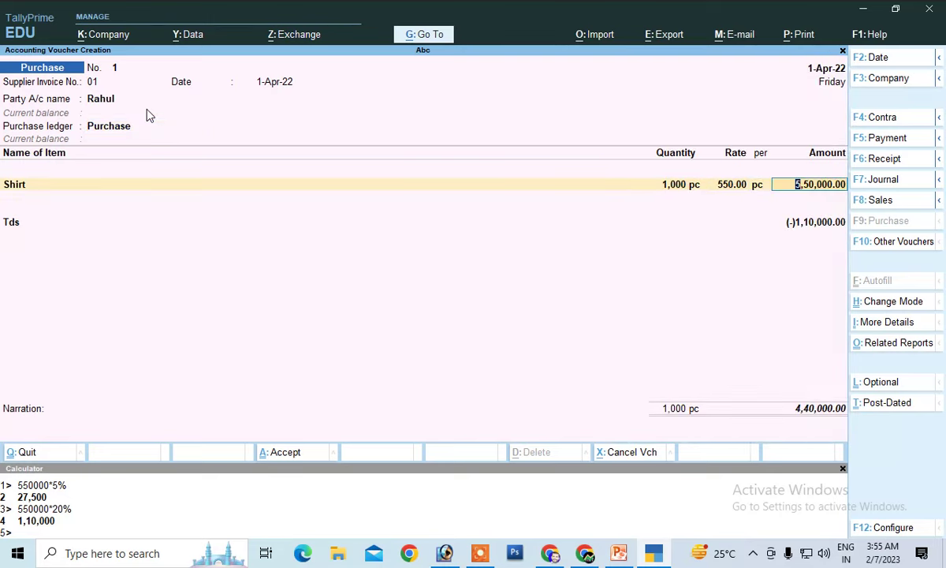
key("Escape")
key("Escape")
key("y")
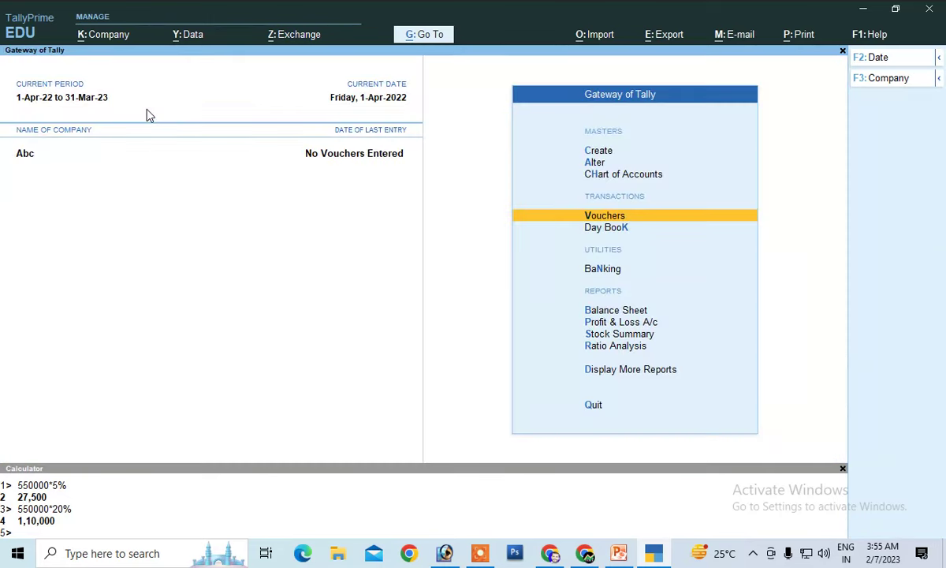
Start a new purchase voucher with supplier invoice number 01 dated 1-Apr-22 and the supplier's ledger as party account.
key("Return")
type("01")
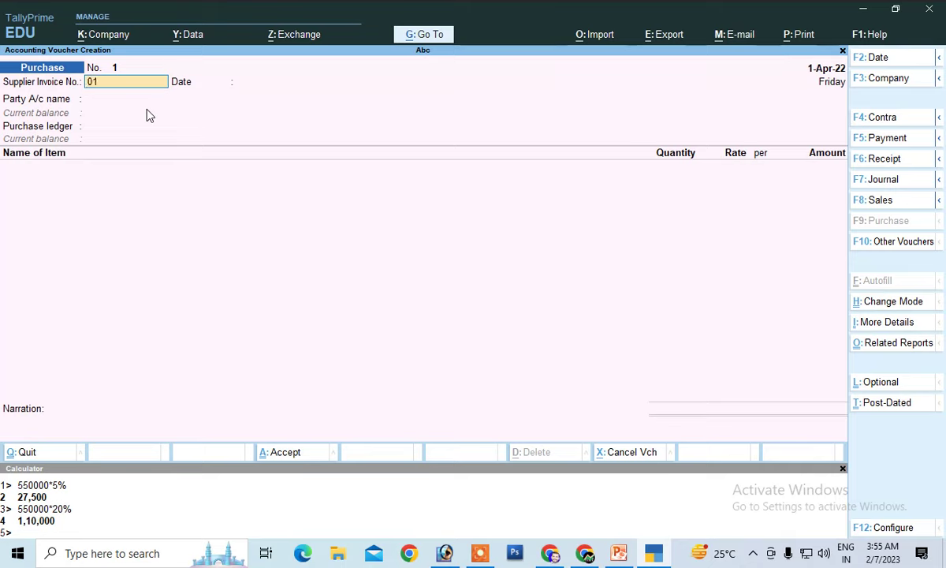
key("Return")
key("Return")
key("Down")
key("Return")
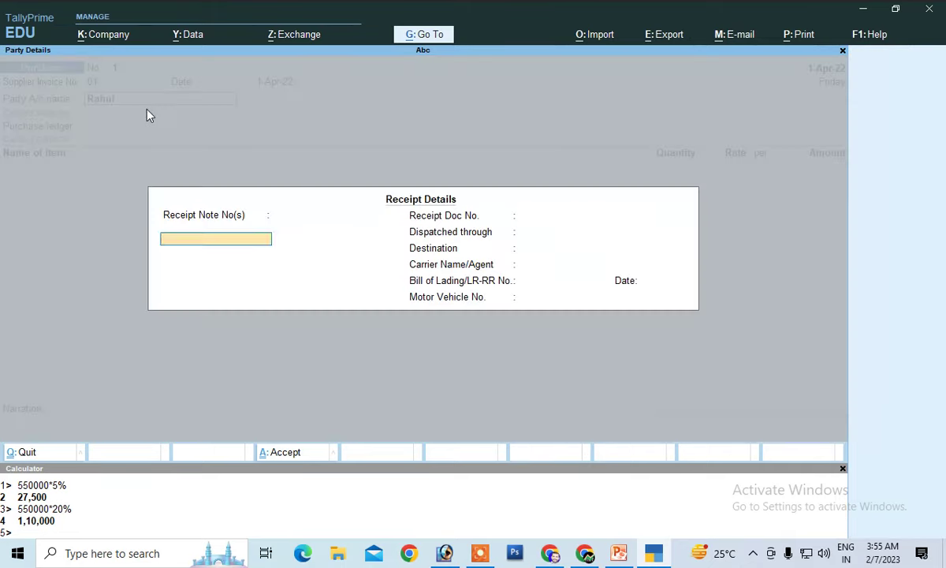
Leave the receipt and party details at their defaults and choose Purchase as the purchase ledger.
key("Return")
key("Return")
key("Return")
key("Return")
key("Return")
key("Return")
key("Return")
key("Return")
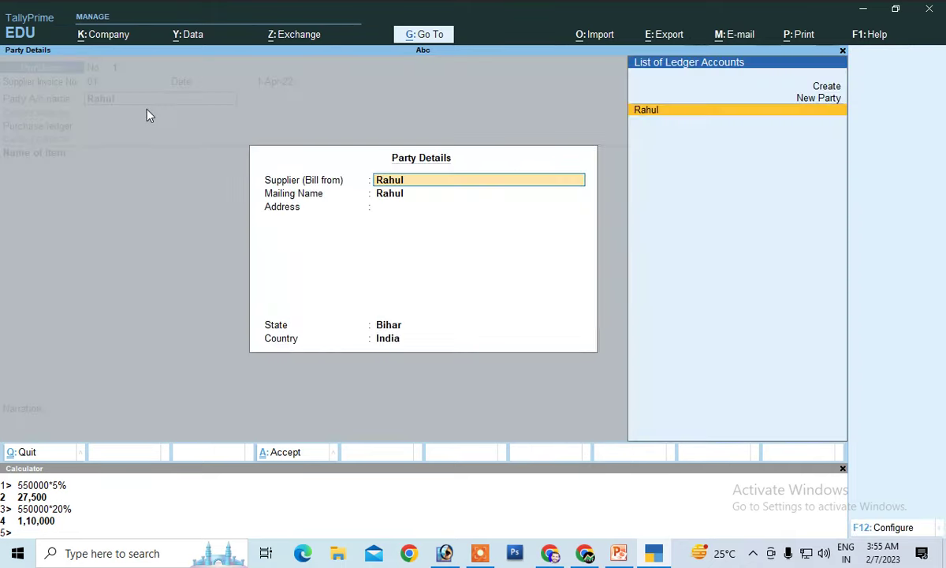
key("Return")
key("Return")
key("Return")
key("Return")
key("Return")
key("Return")
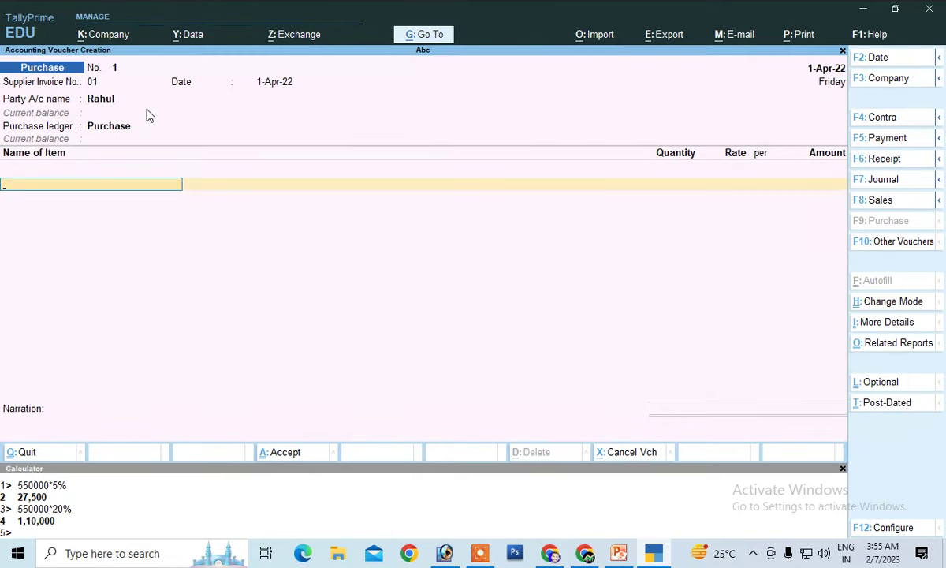
Add the stock item Shirt with a quantity of 1000 pc at a rate of 550.
key("Down")
key("Return")
type("1000")
key("Return")
type("550")
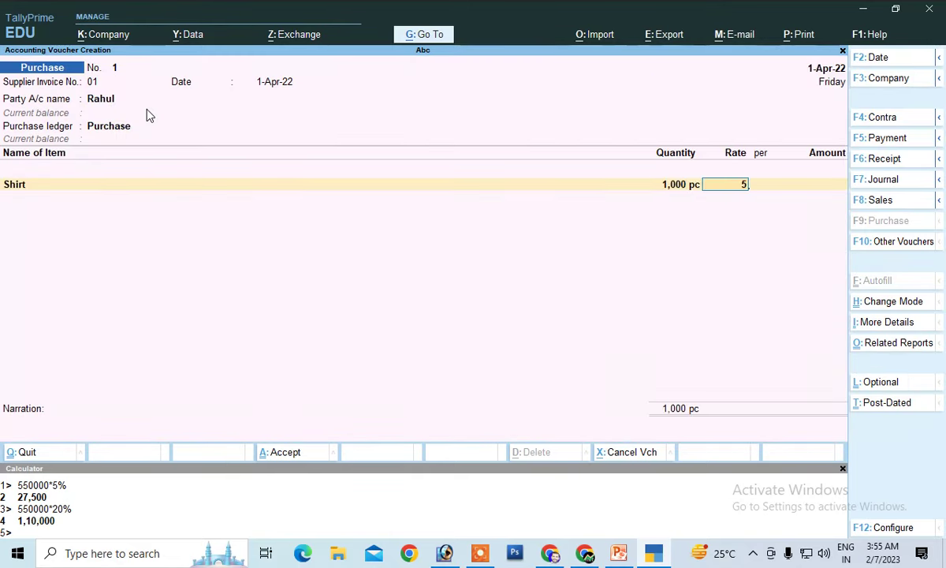
key("Return")
key("Return")
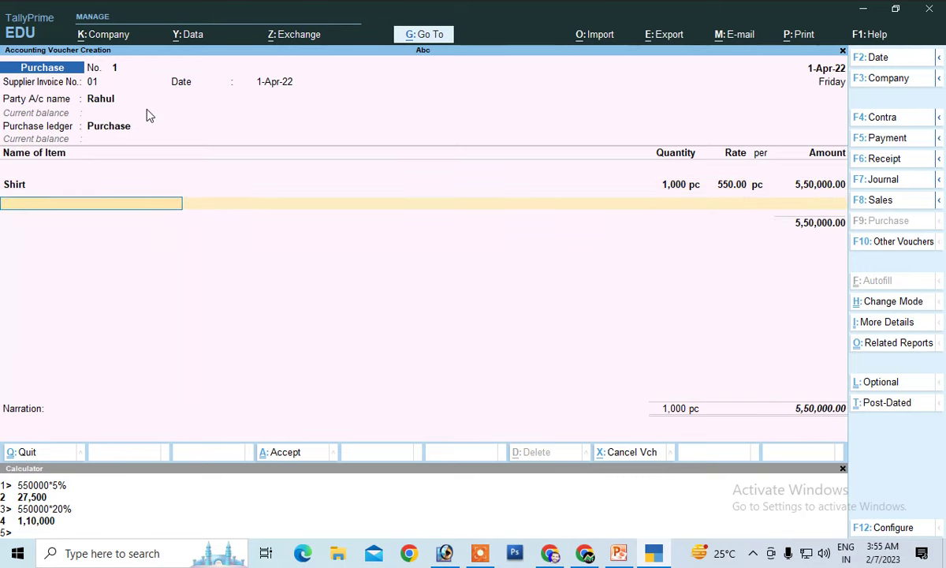
Add the Tds ledger with its automatically calculated deduction and save the purchase voucher.
key("Return")
key("Down")
key("Down")
key("Down")
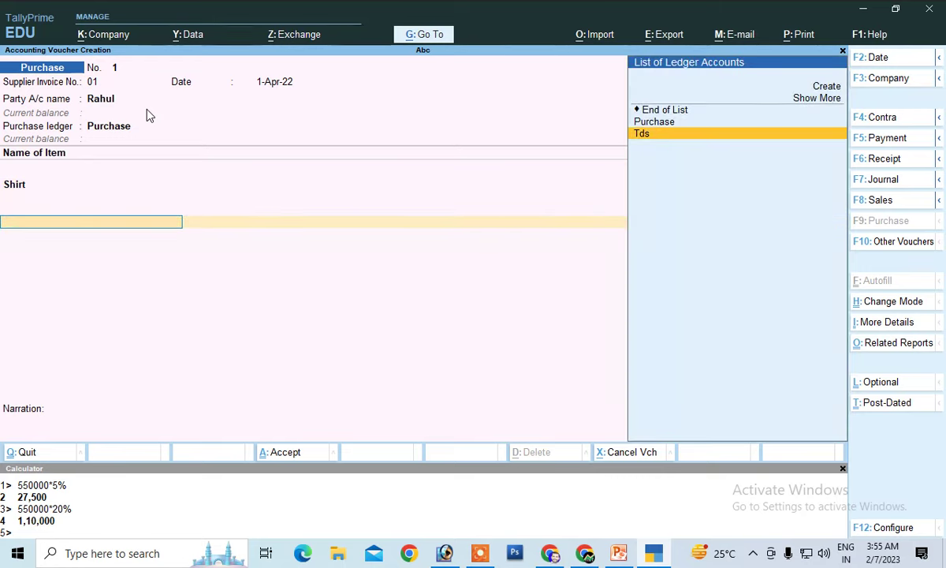
key("Return")
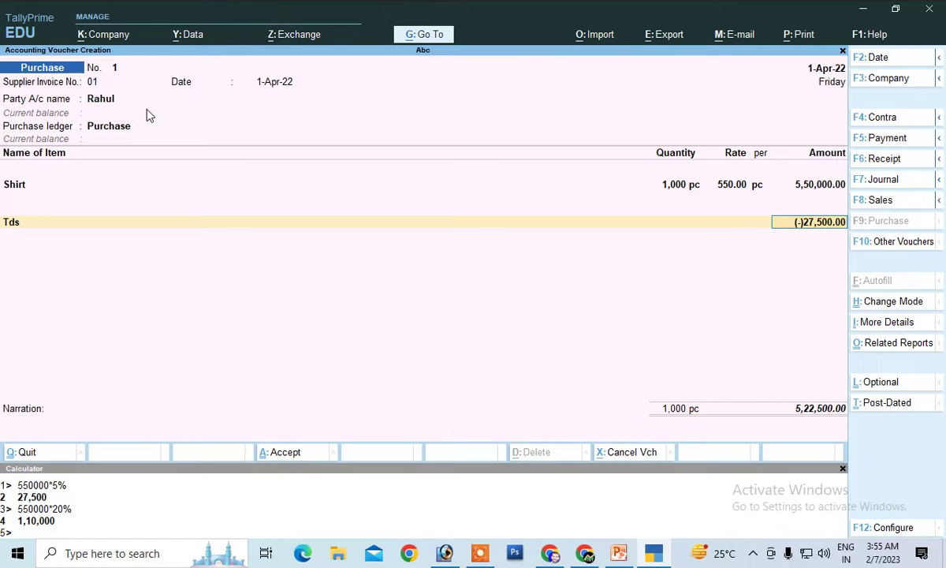
key("Return")
key("Return")
key("Return")
key("Return")
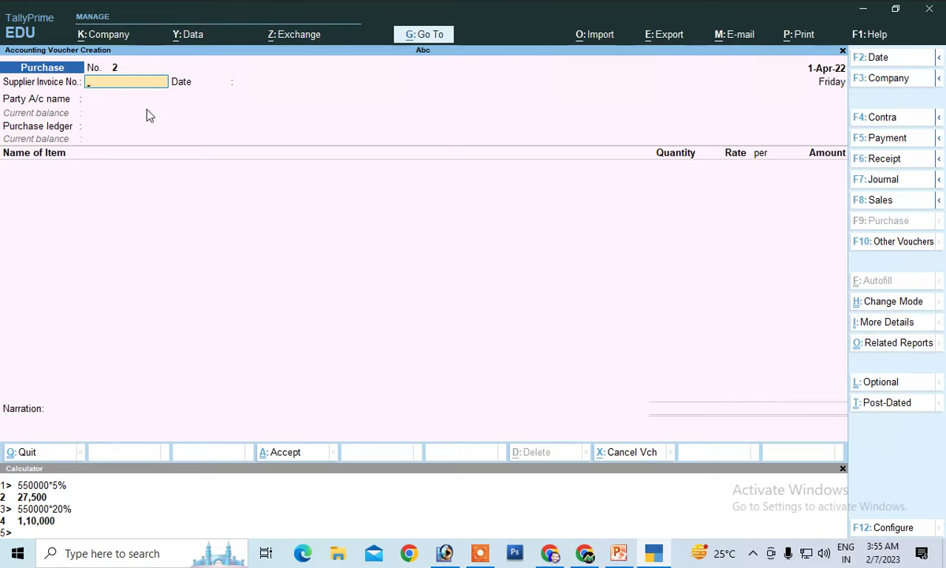
Leave voucher entry and open the list of statutory TDS reports.
key("Escape")
key("Up")
key("Up")
key("Up")
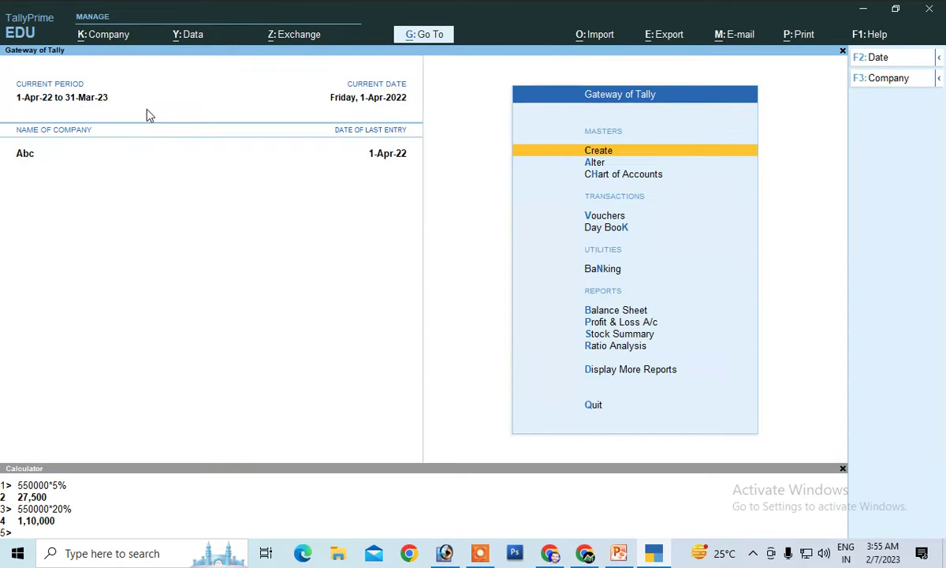
key("Down")
key("Down")
key("Down")
key("Down")
key("Down")
key("Down")
key("Down")
key("Down")
key("Down")
key("Down")
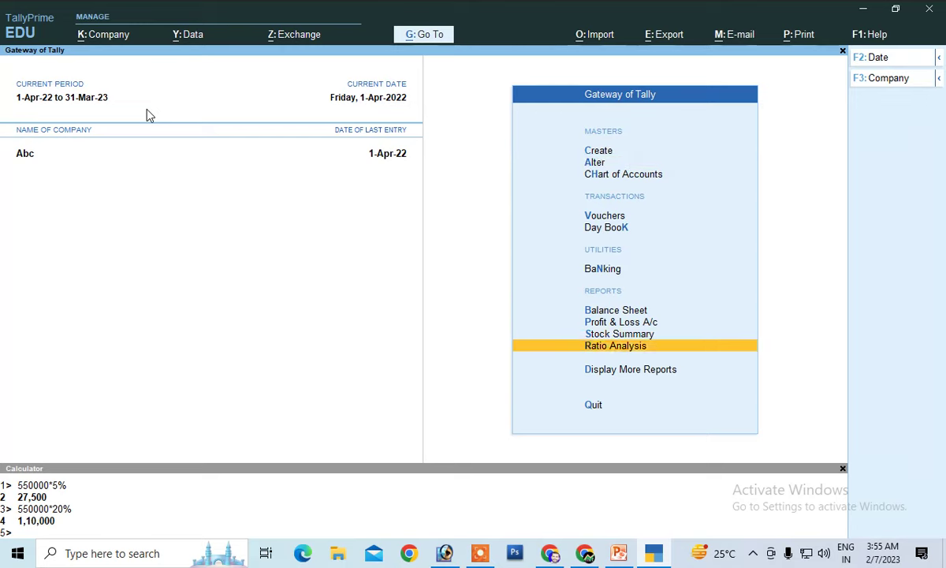
key("Return")
key("Down")
key("Down")
key("Down")
key("Down")
key("Down")
key("Down")
key("Down")
key("Down")
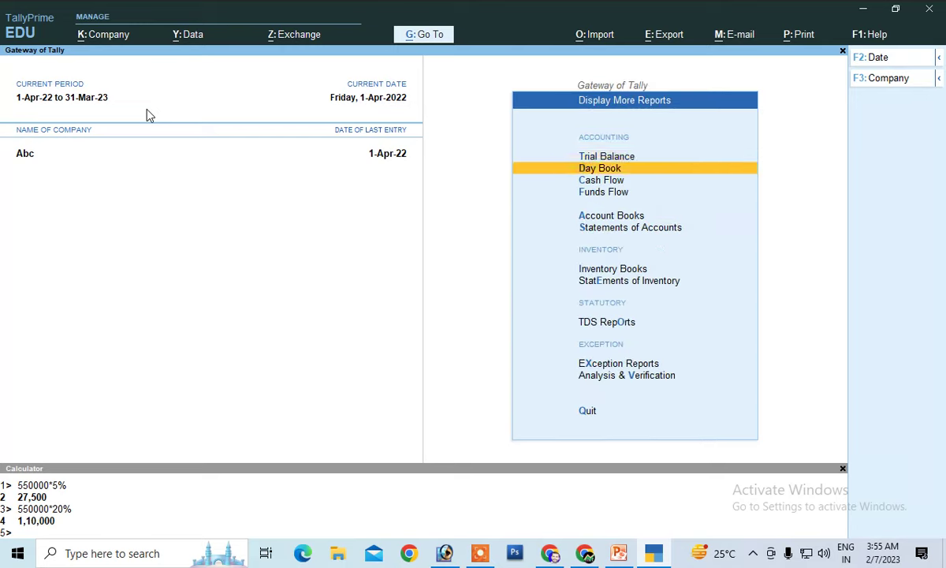
key("Return")
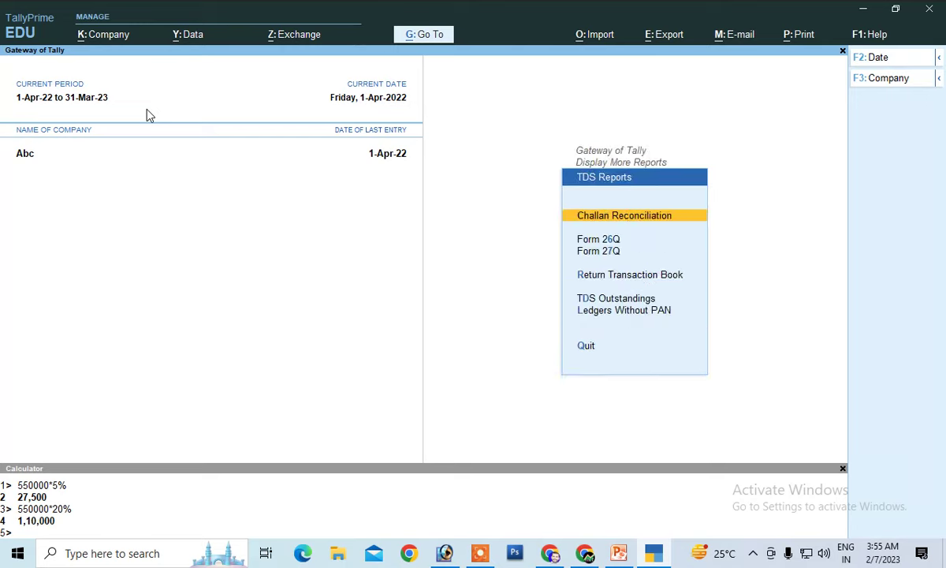
Open the Form 26Q report to examine the TDS deduction details.
key("Down")
key("Down")
key("Down")
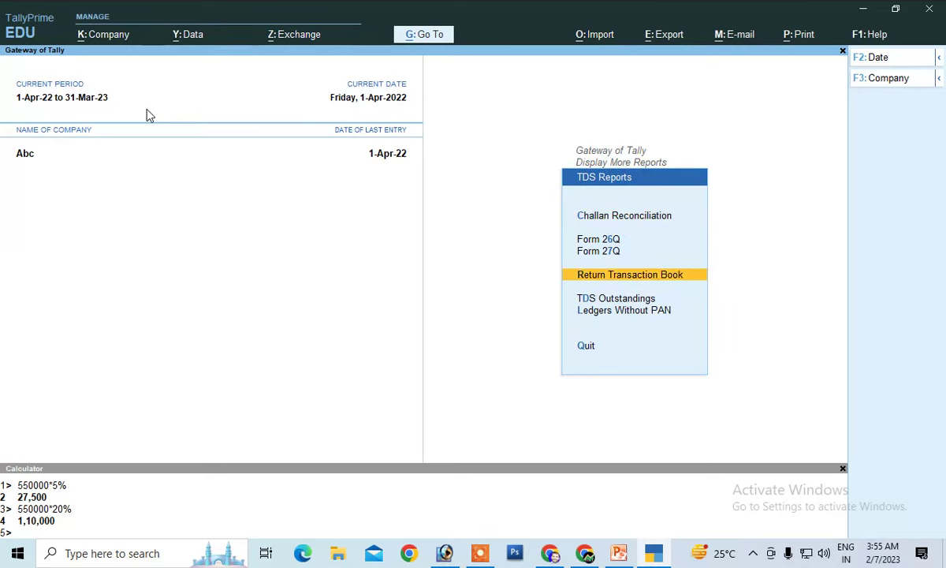
key("Up")
key("Up")
key("Down")
key("Up")
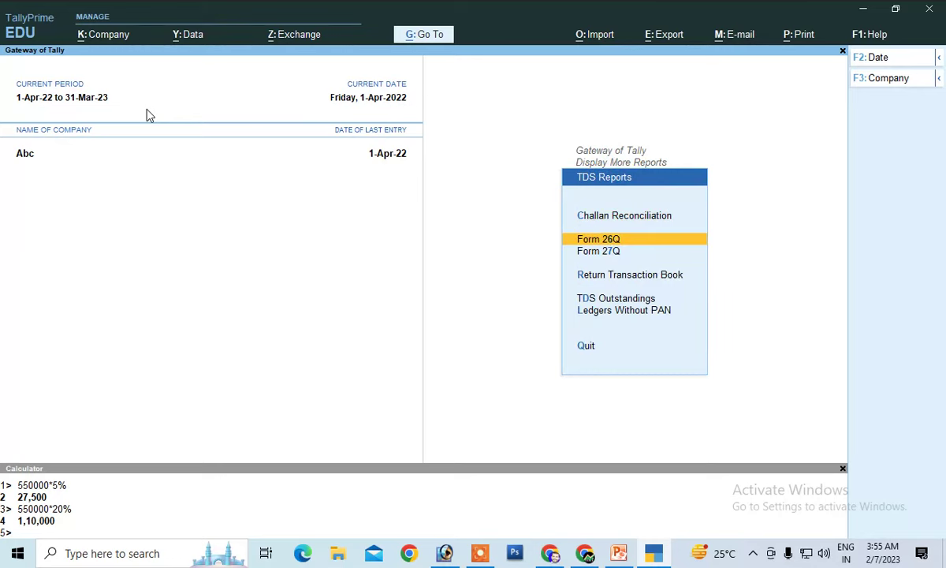
key("Return")
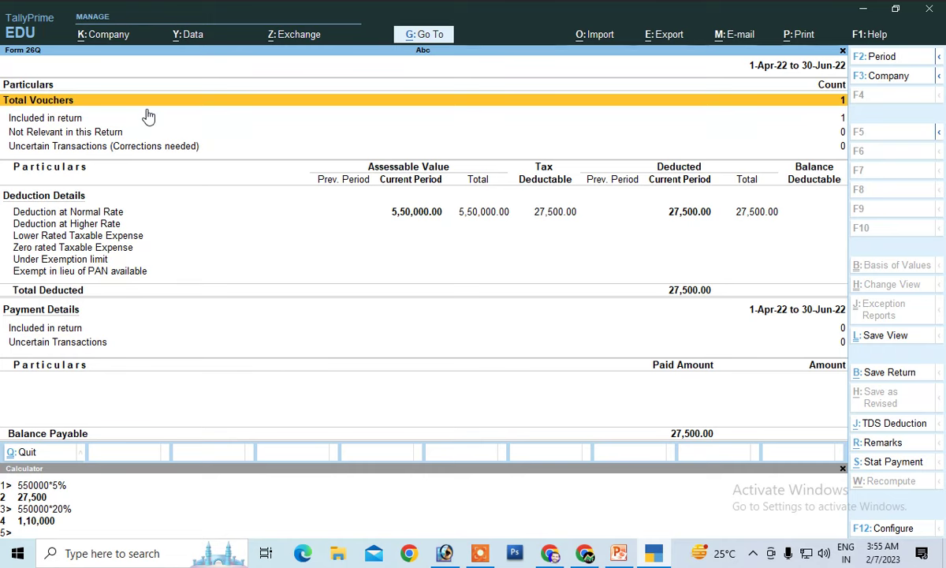
Leave Form 26Q and examine the Form 27Q report and the Return Transaction Book.
key("Escape")
key("Down")
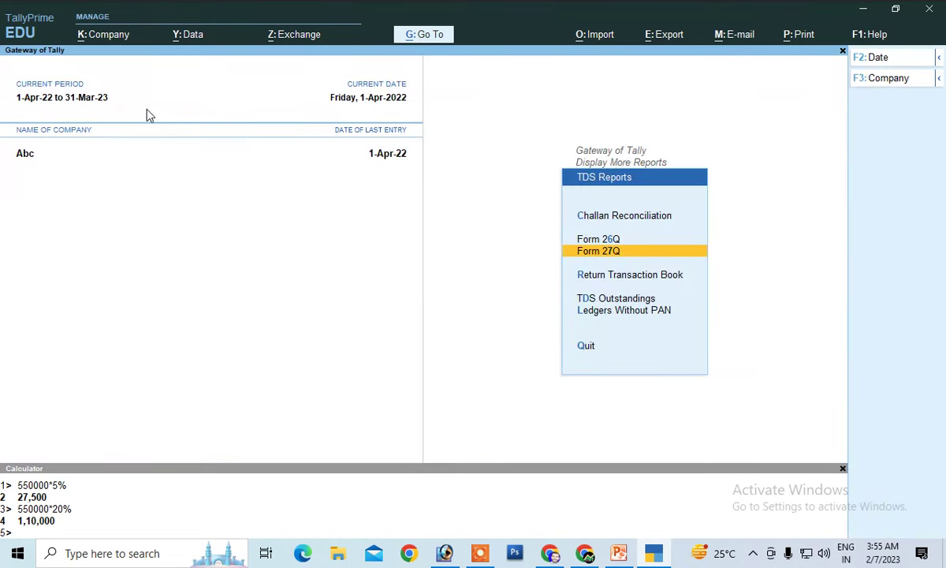
key("Return")
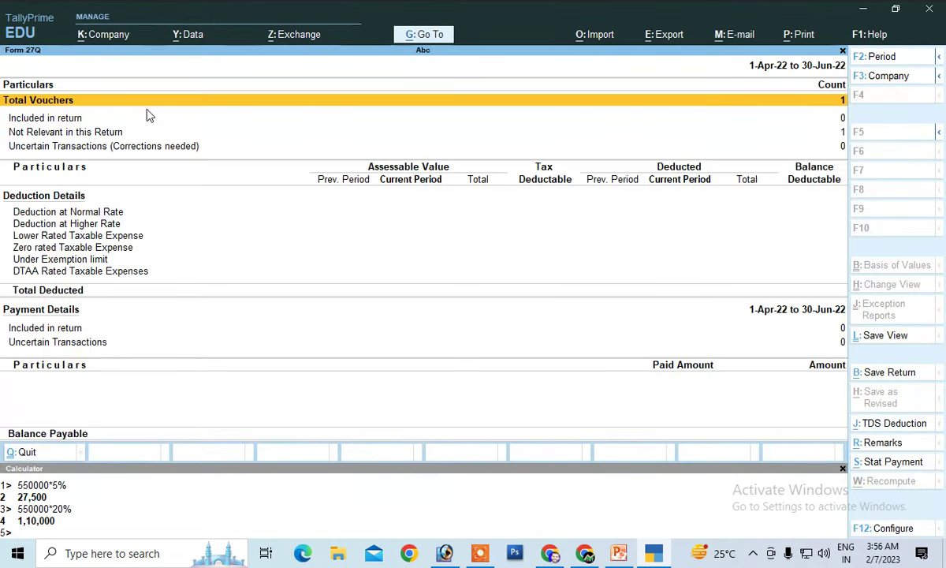
key("Escape")
key("Down")
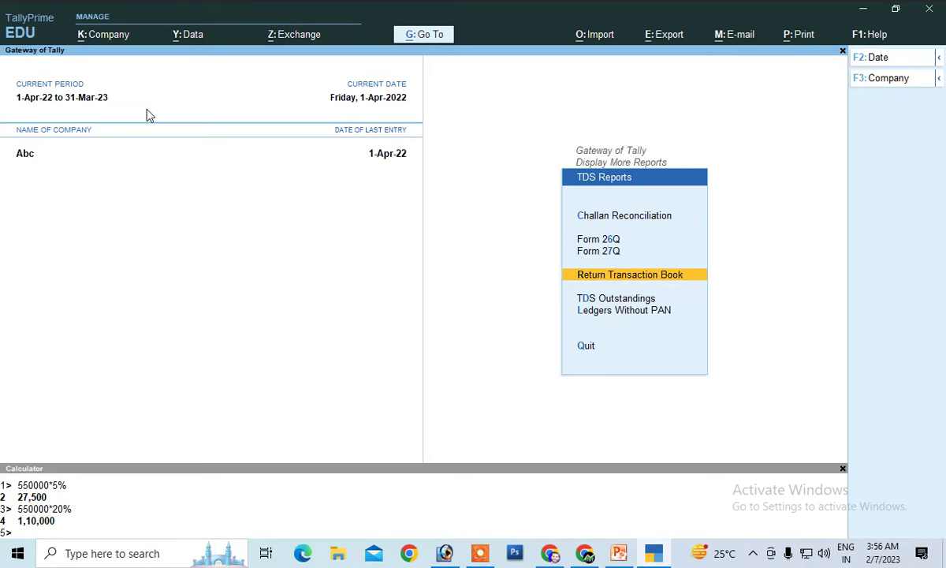
key("Return")
key("Escape")
Open the TDS Outstandings report for the nature of payment Tds to examine the pending amount.
key("Down")
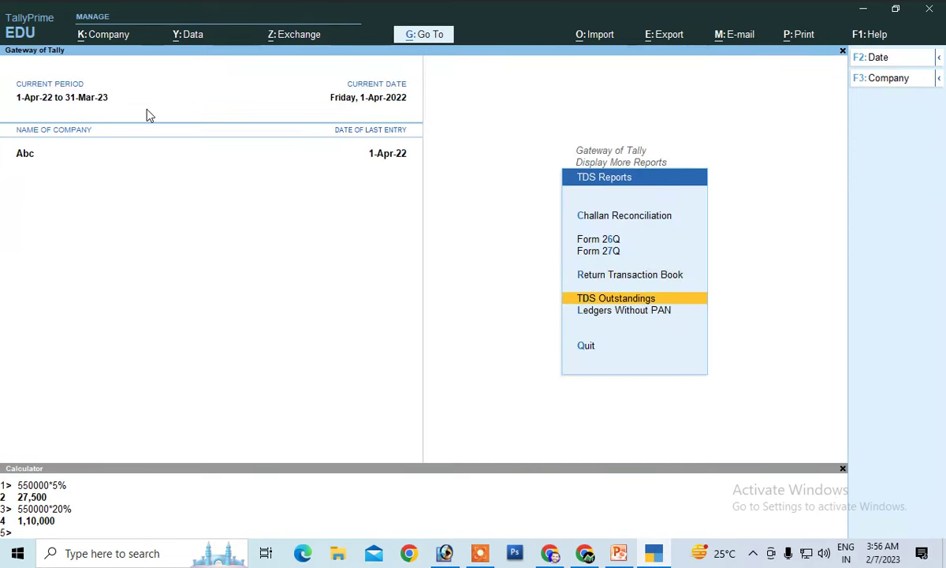
key("Return")
key("Return")
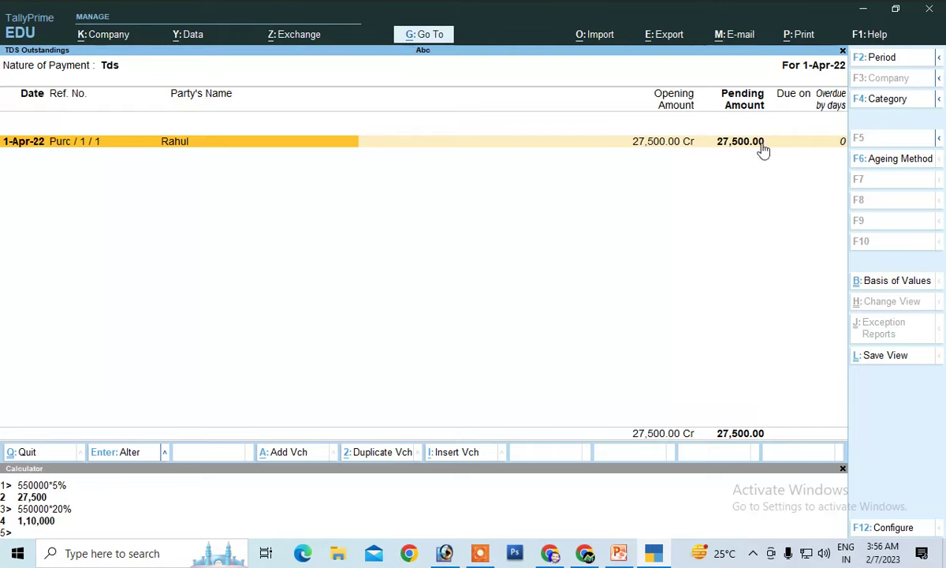
Close the TDS Outstandings report and back out of the TDS reports.
key("Escape")
key("Escape")
key("Escape")
key("Escape")
key("Escape")
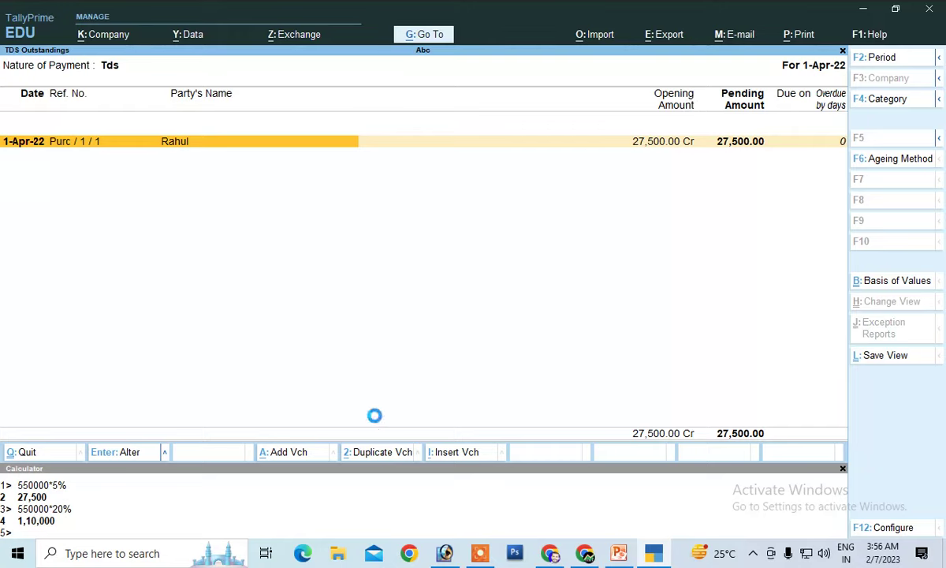